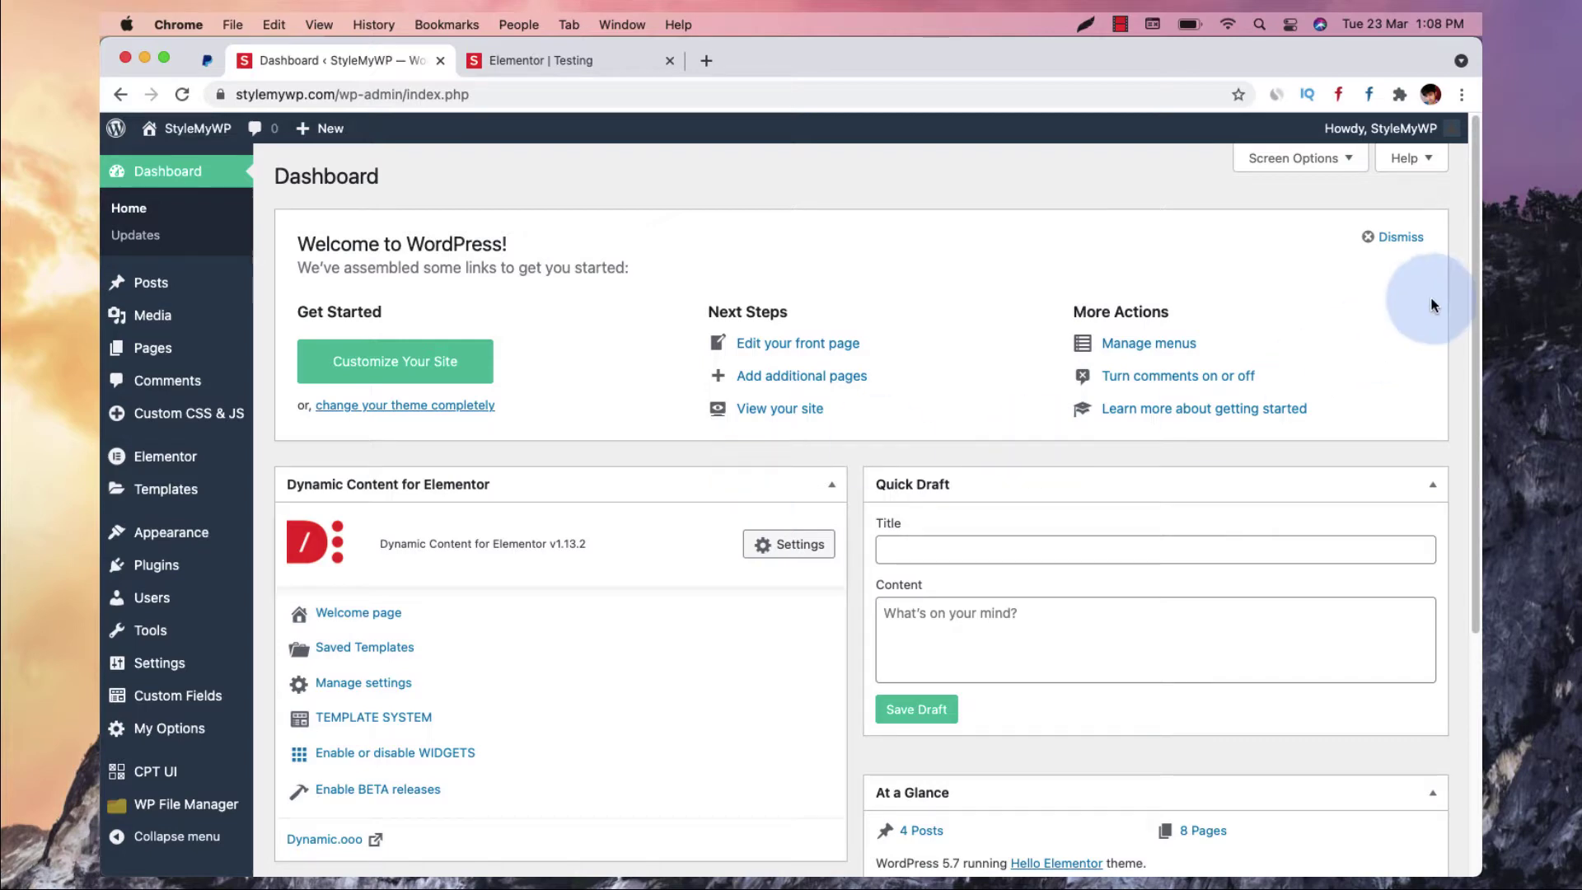
From Pages > All Pages, open the Testing page with Edit with Elementor
scroll(1467, 283, down, 2)
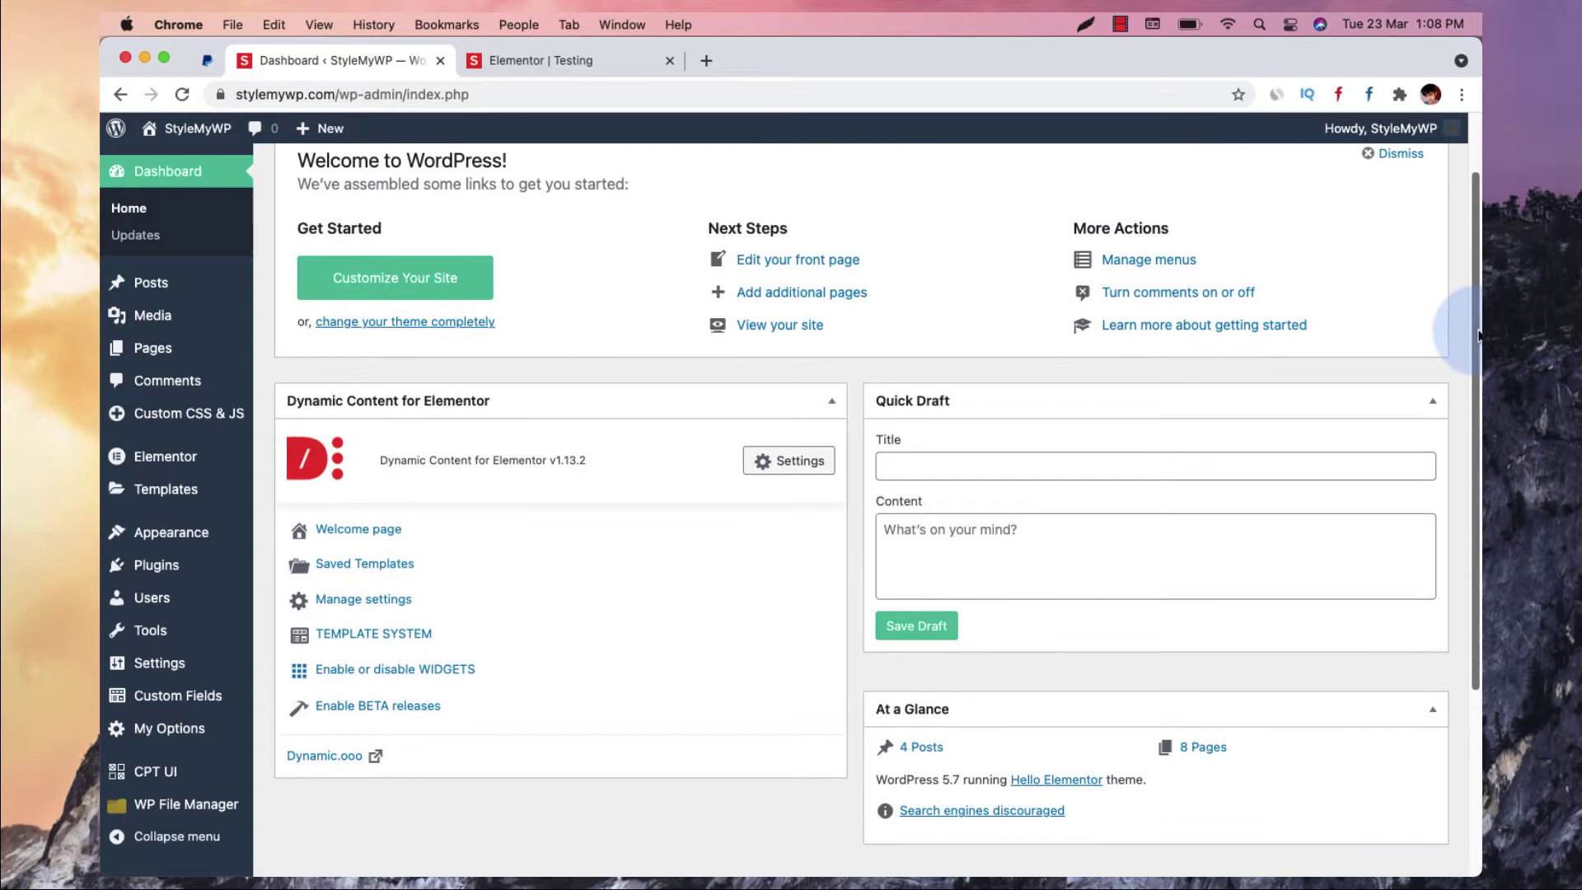
drag(1477, 336, 1479, 237)
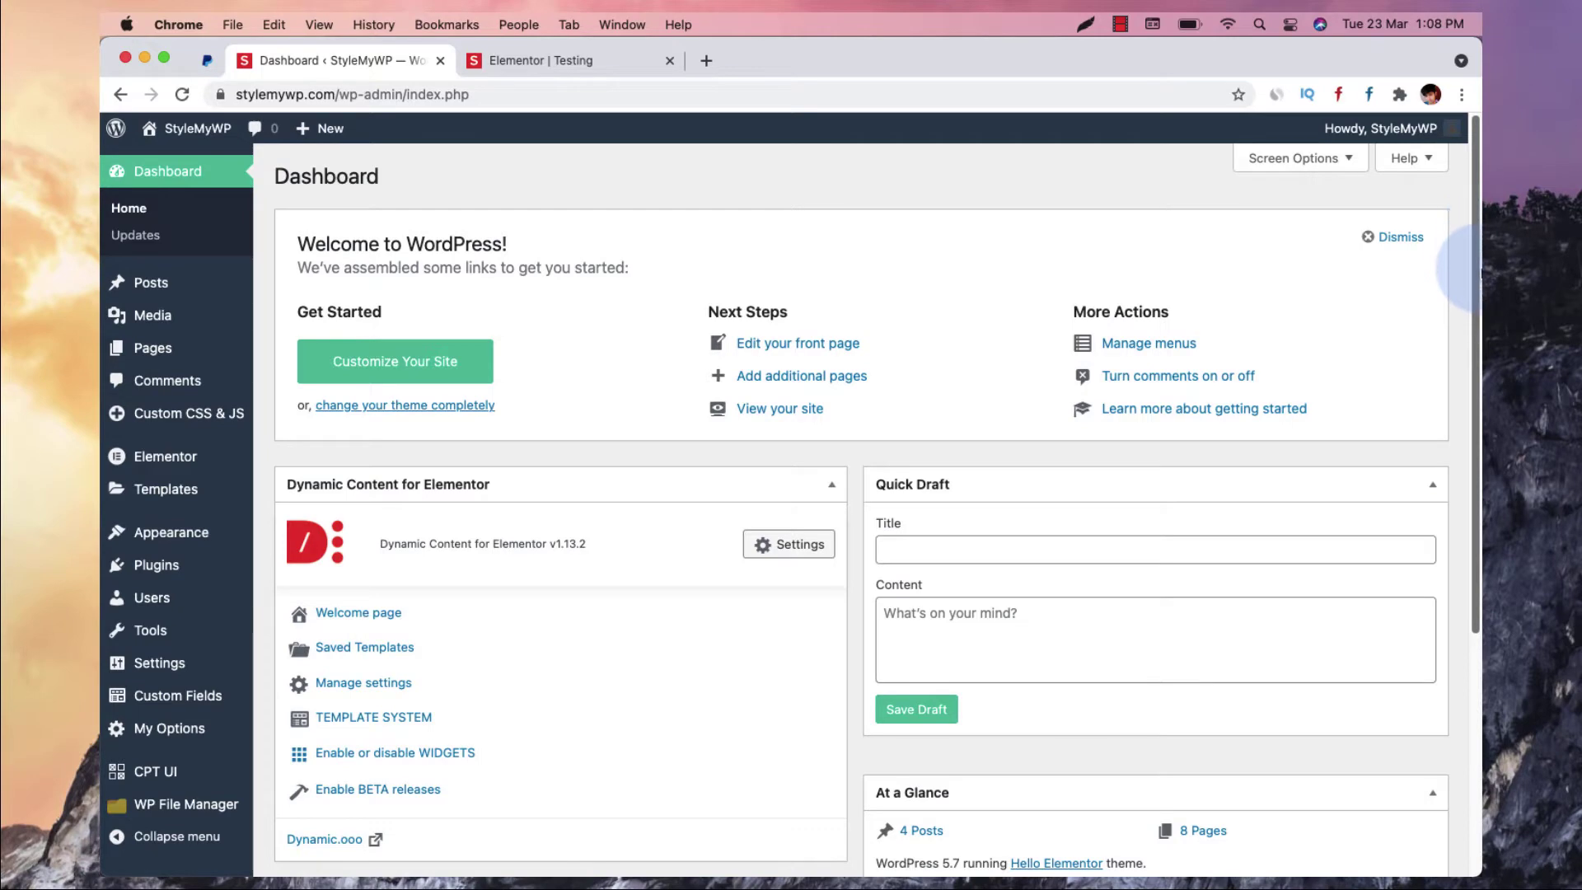
drag(1477, 267, 1479, 153)
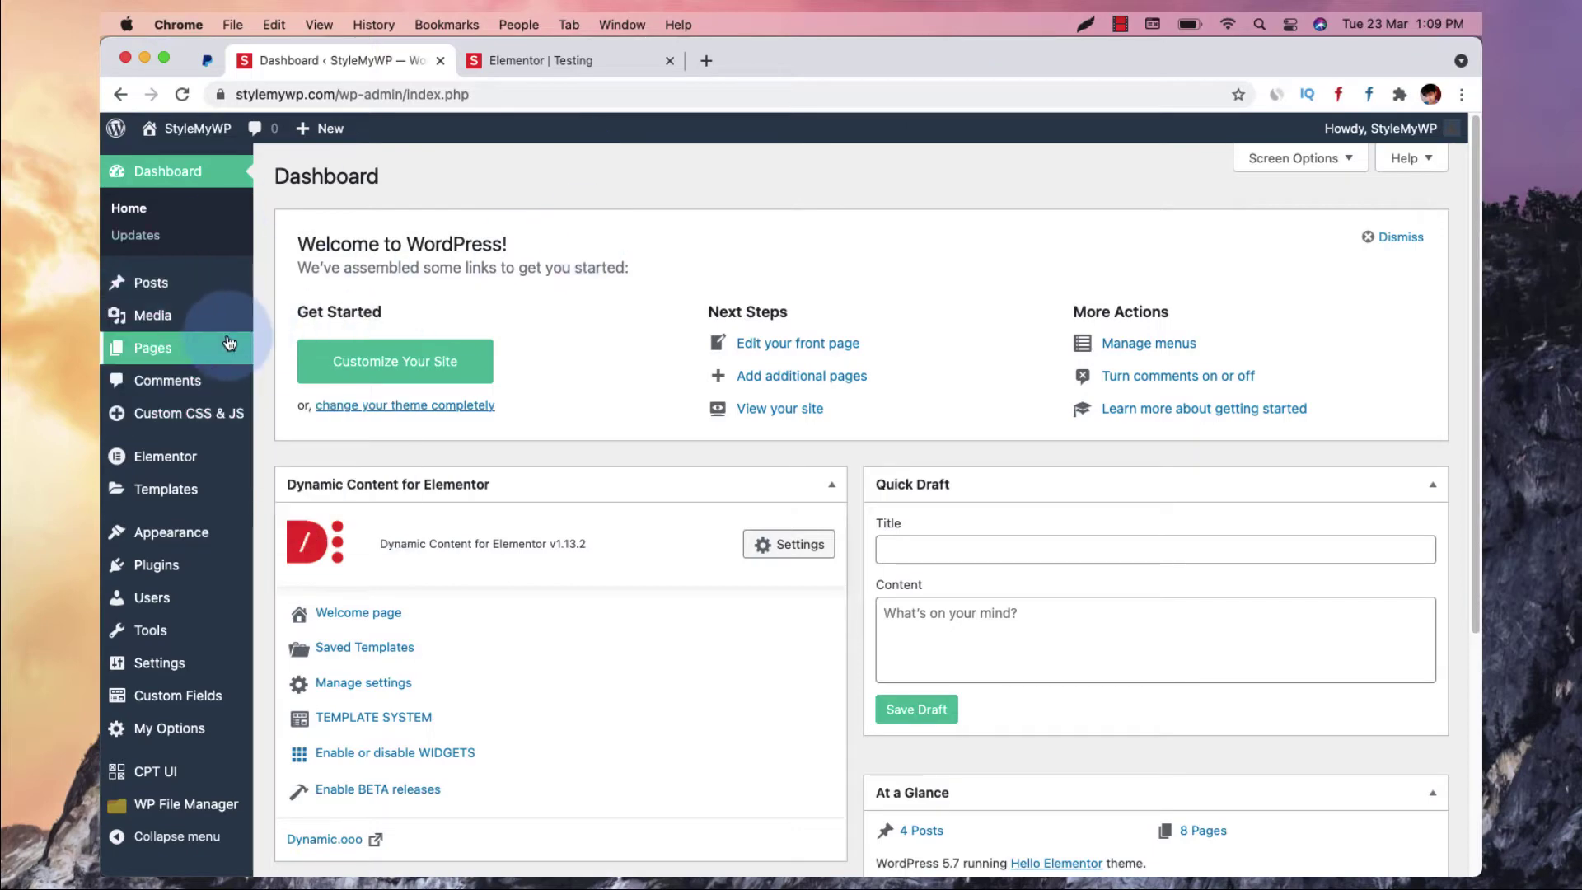
mouse_move(207, 356)
click(328, 350)
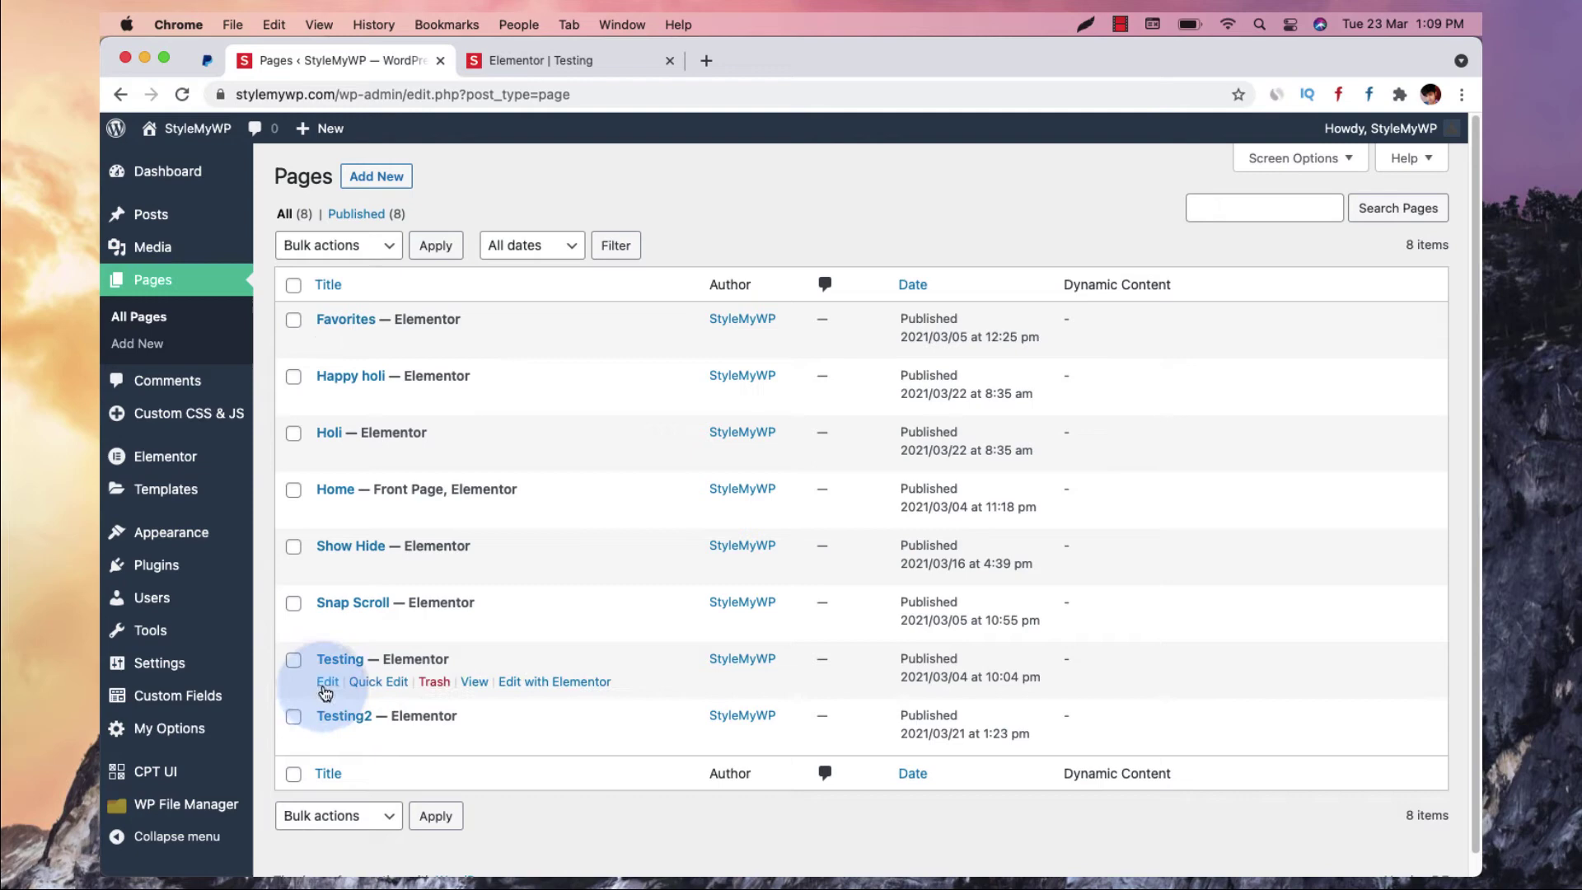
click(553, 684)
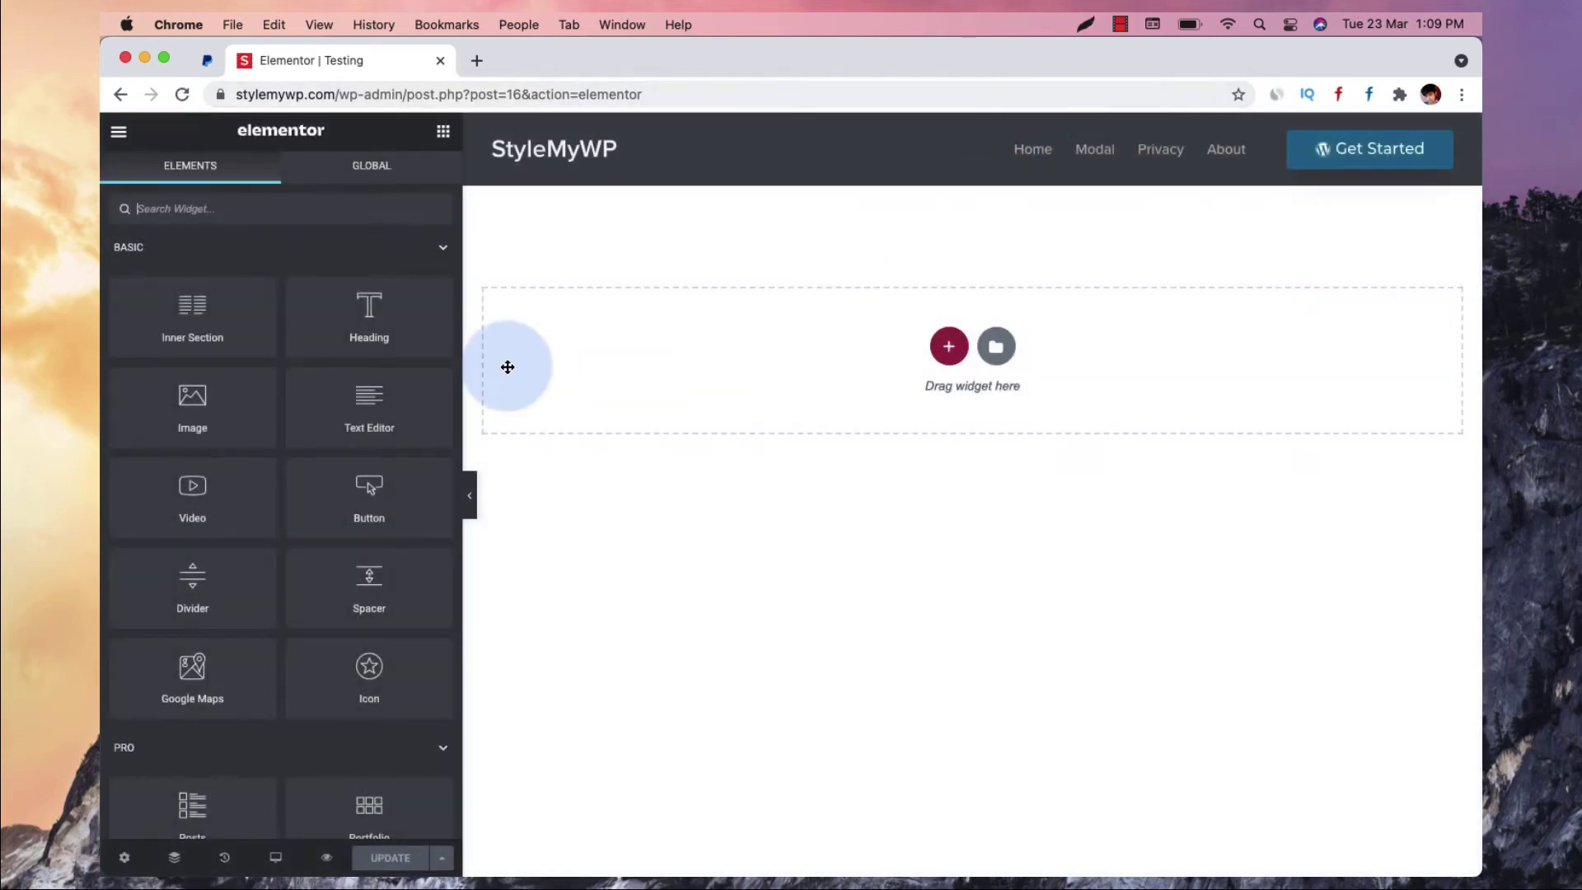
click(375, 202)
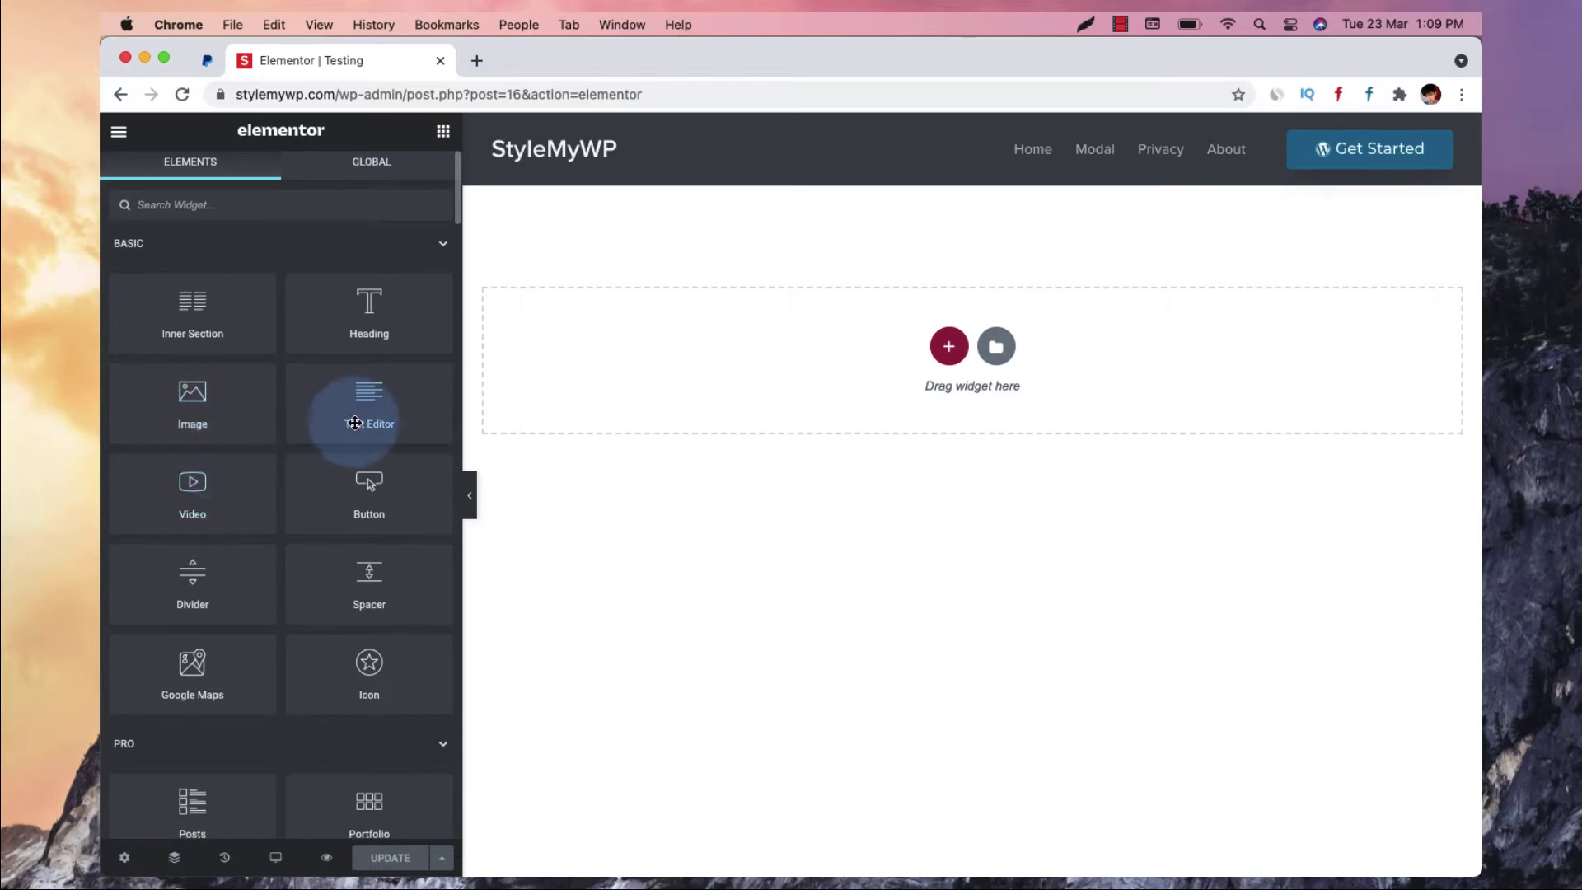
Add a Lorem ipsum Text Editor block, then a Button widget above it
drag(354, 416, 1067, 371)
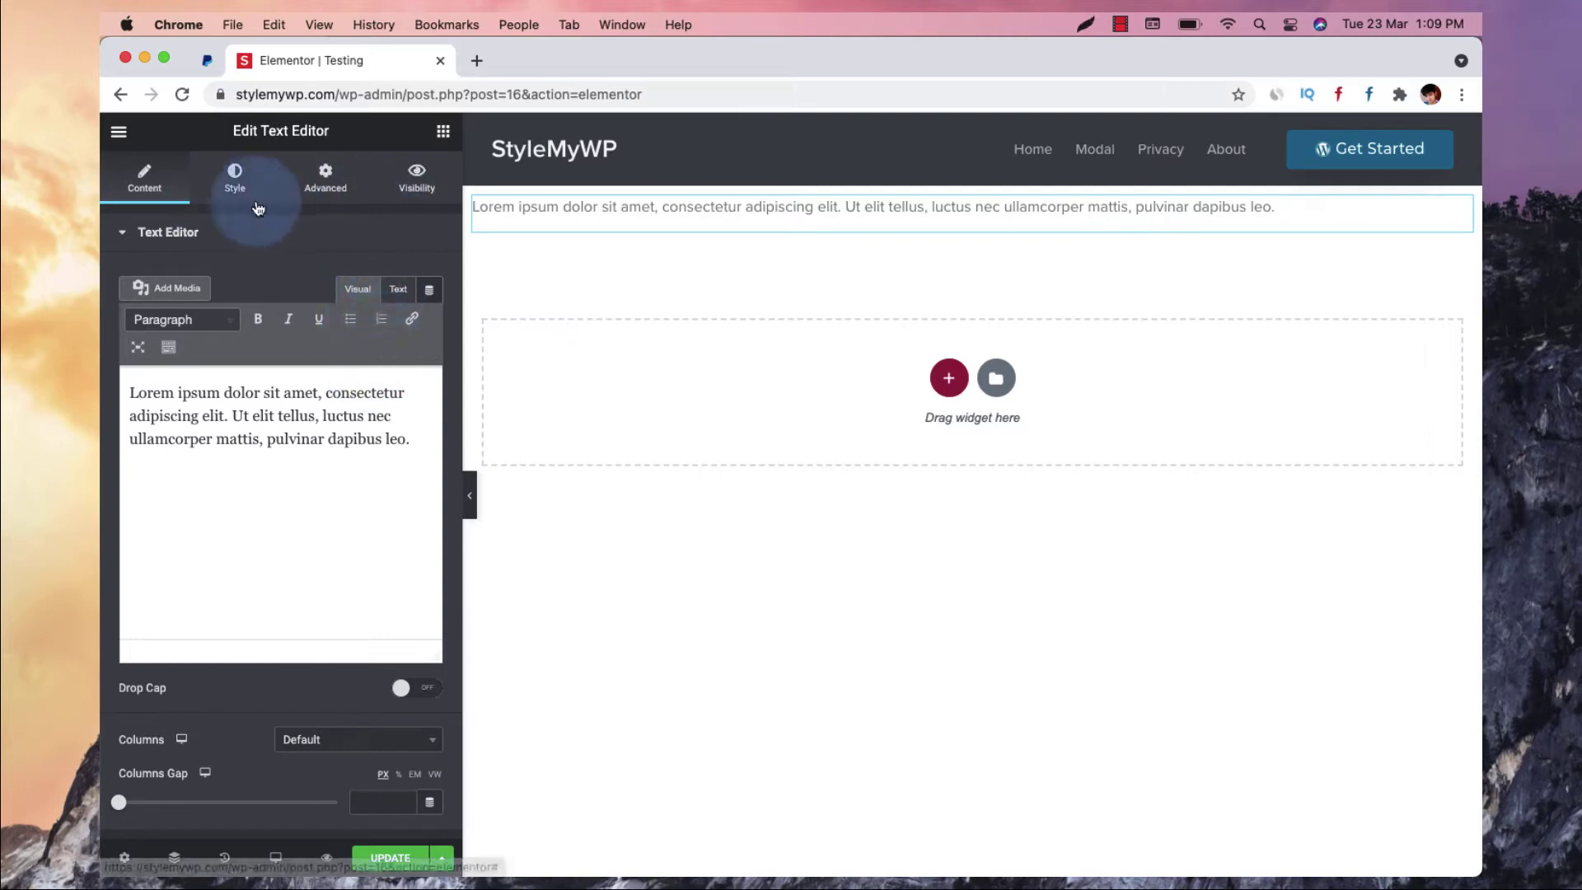
click(442, 131)
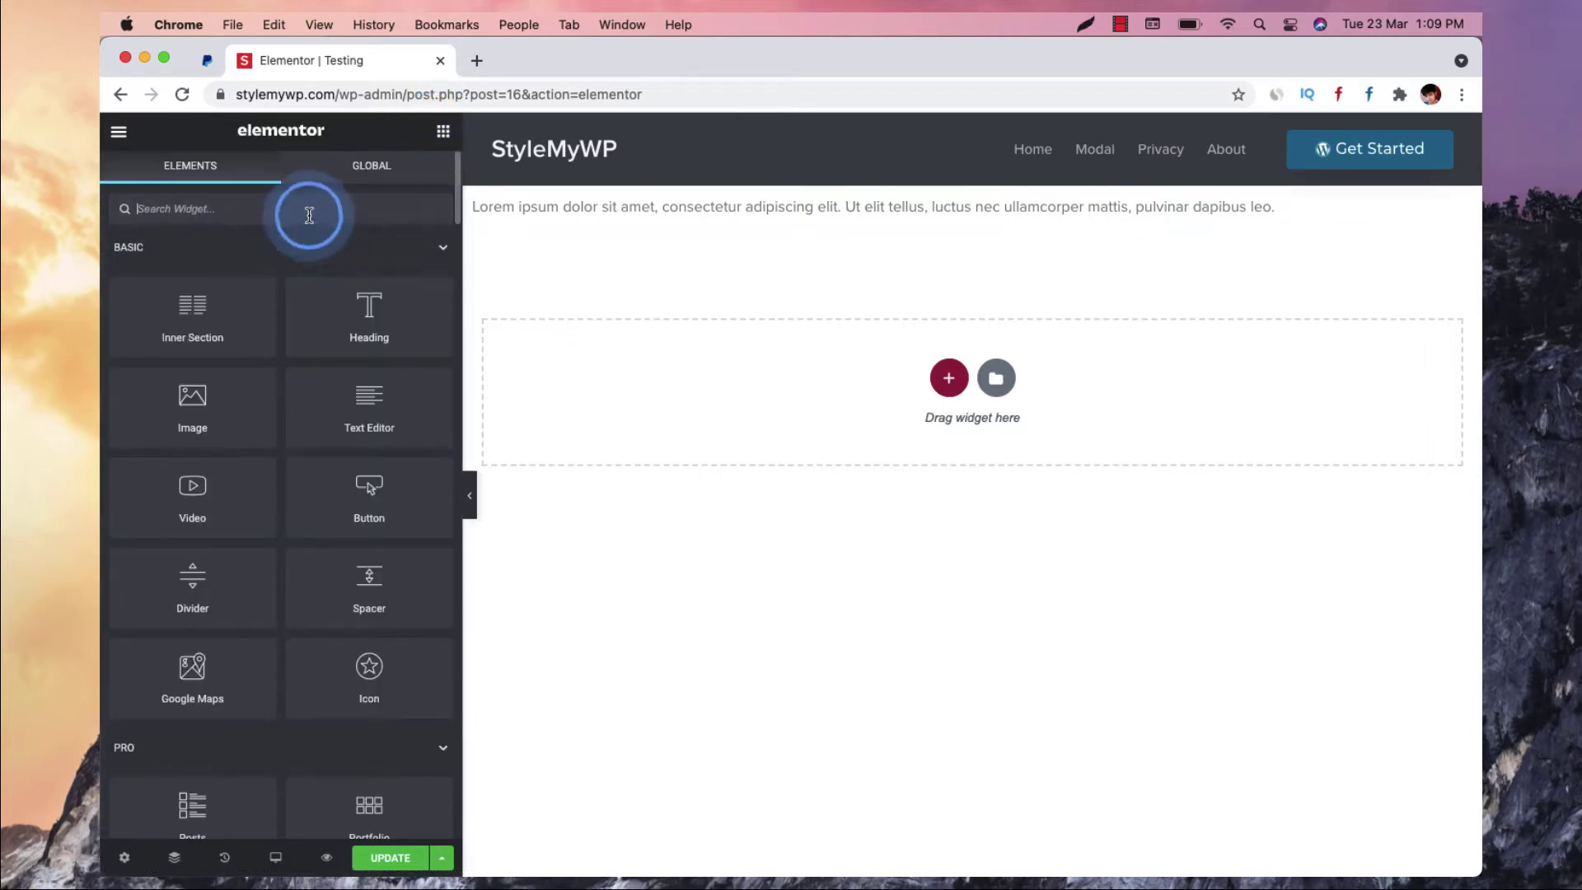
text(button)
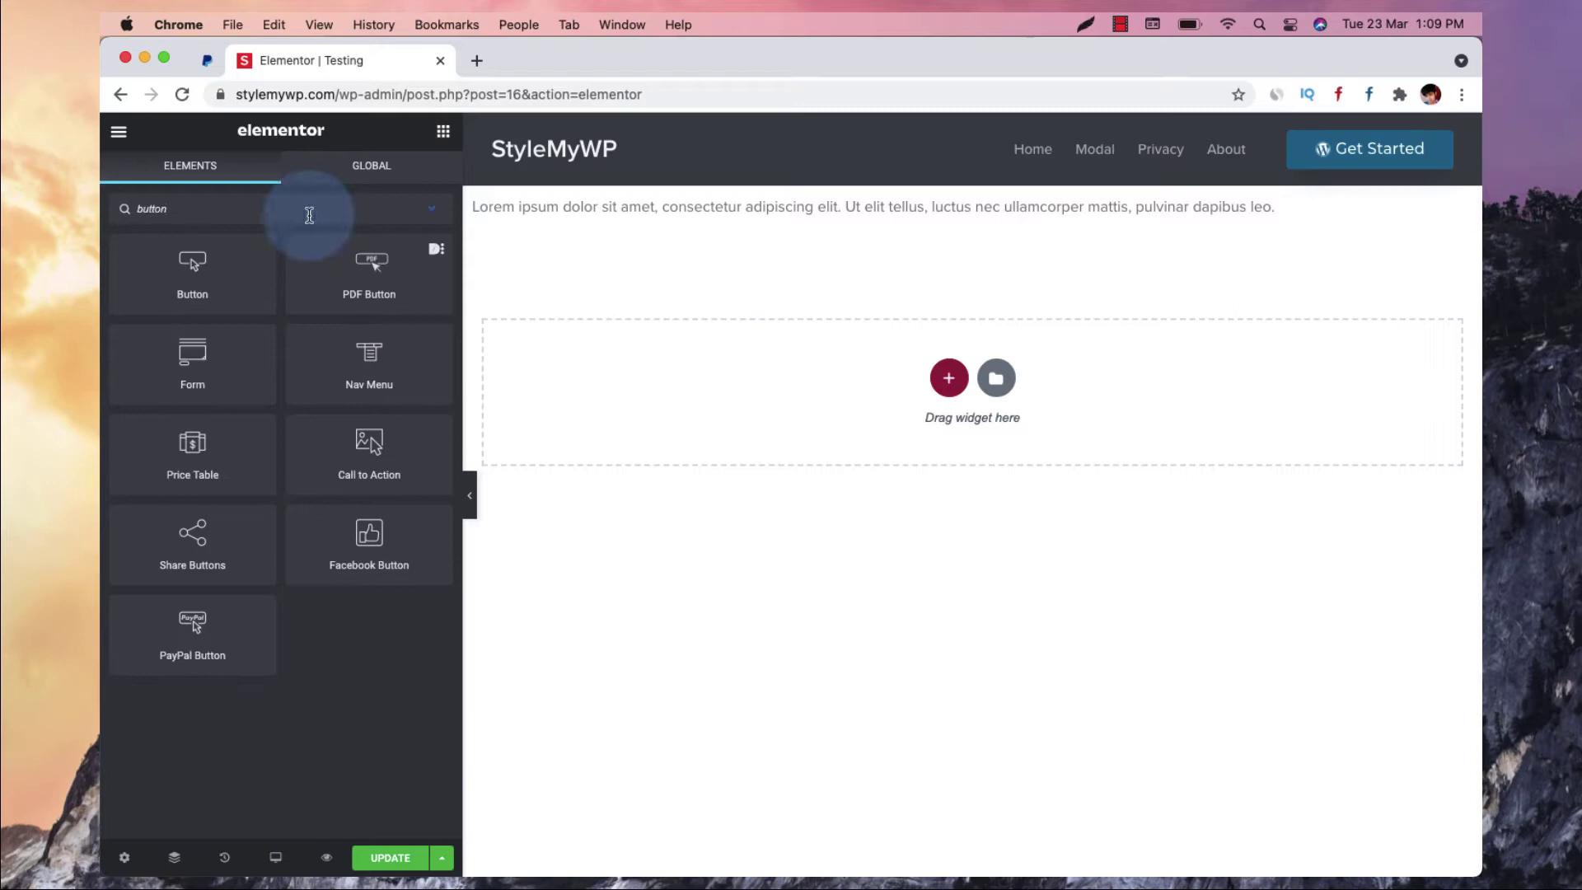
drag(240, 272, 633, 195)
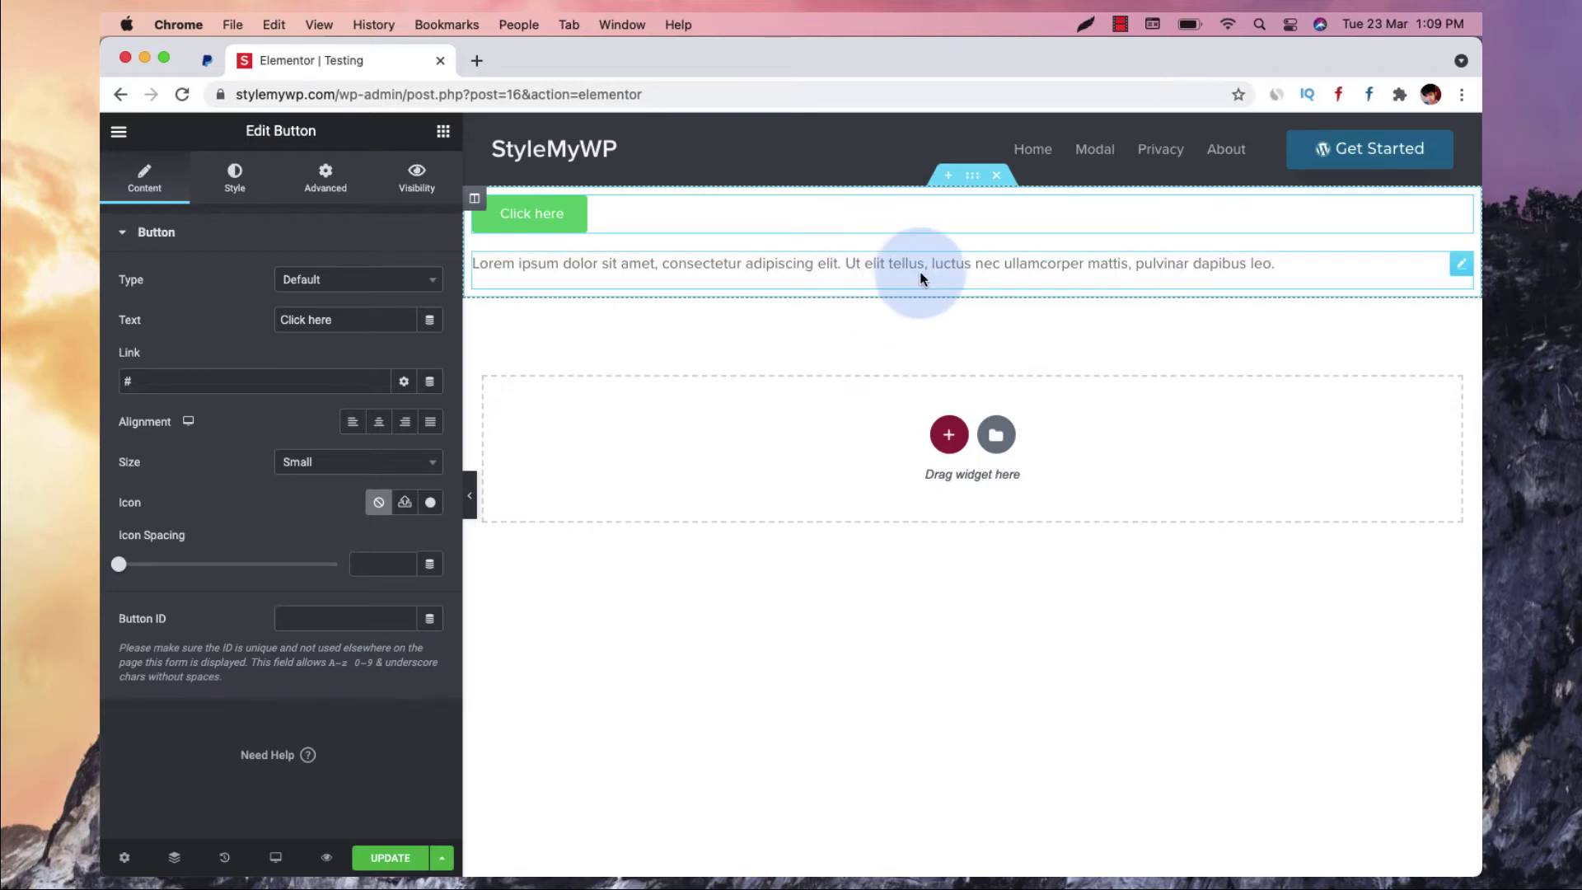
Set the Click here button's alignment to center
click(666, 219)
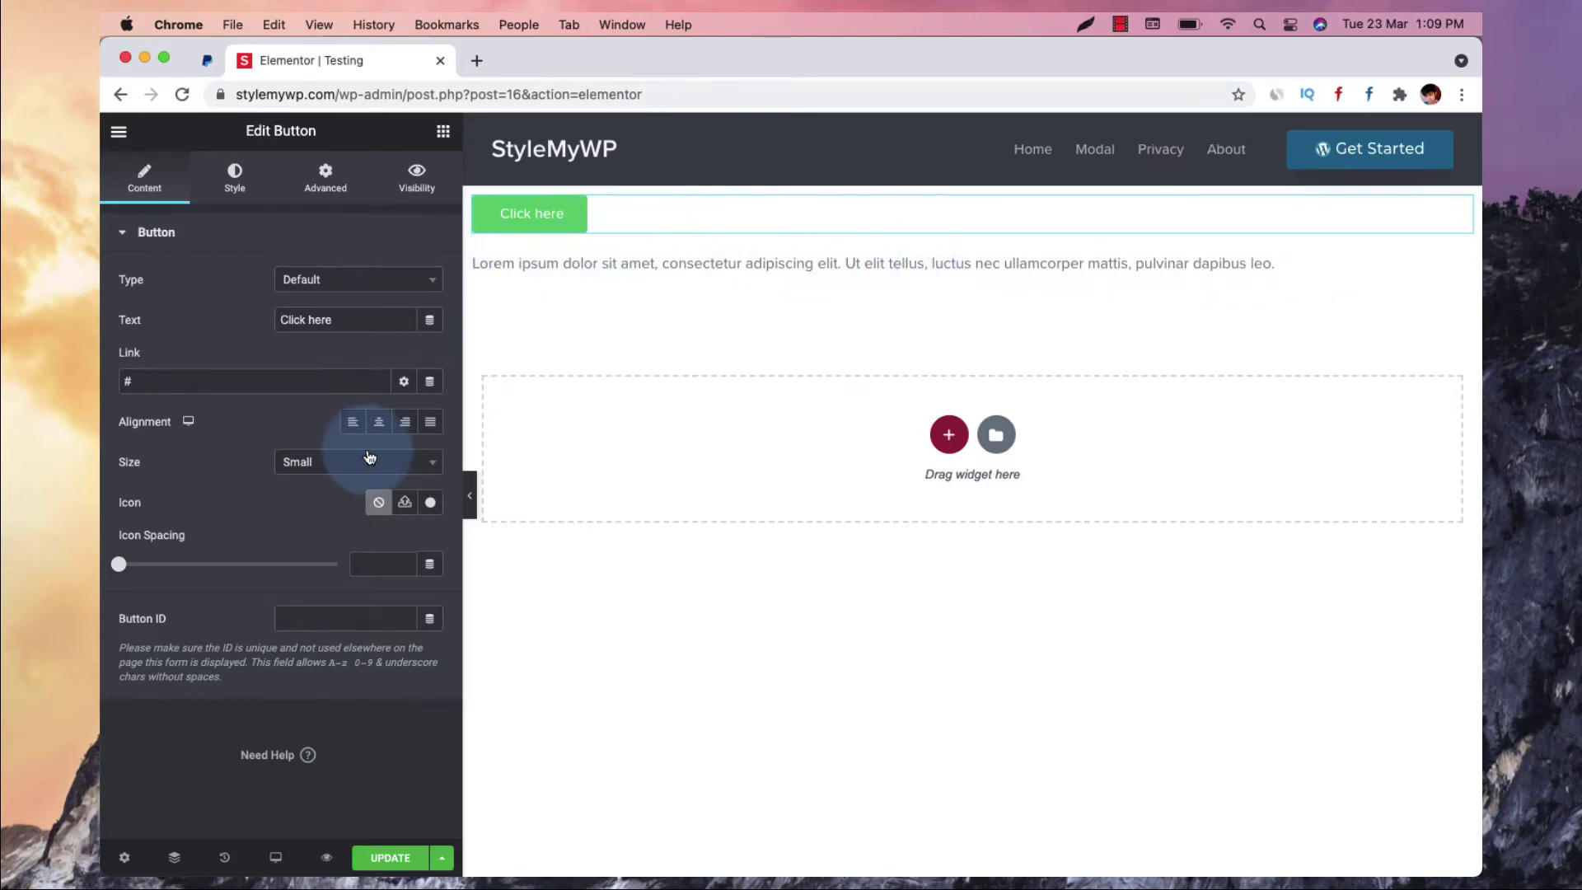
click(378, 421)
click(946, 251)
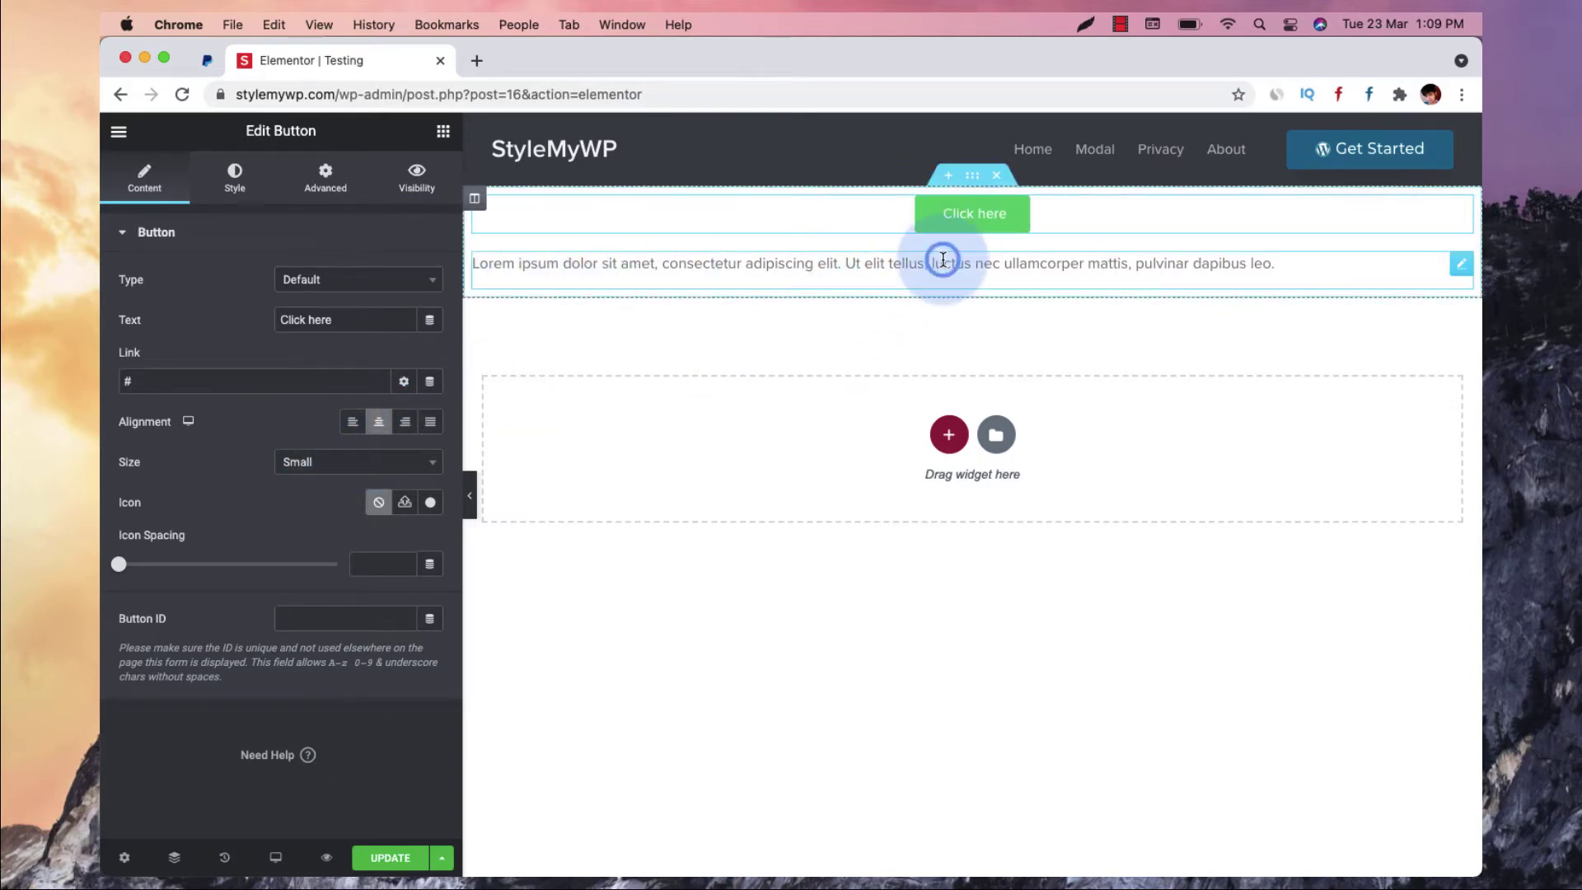
Center the Lorem ipsum text and relabel the button 'Show/Hide'
click(236, 177)
click(378, 279)
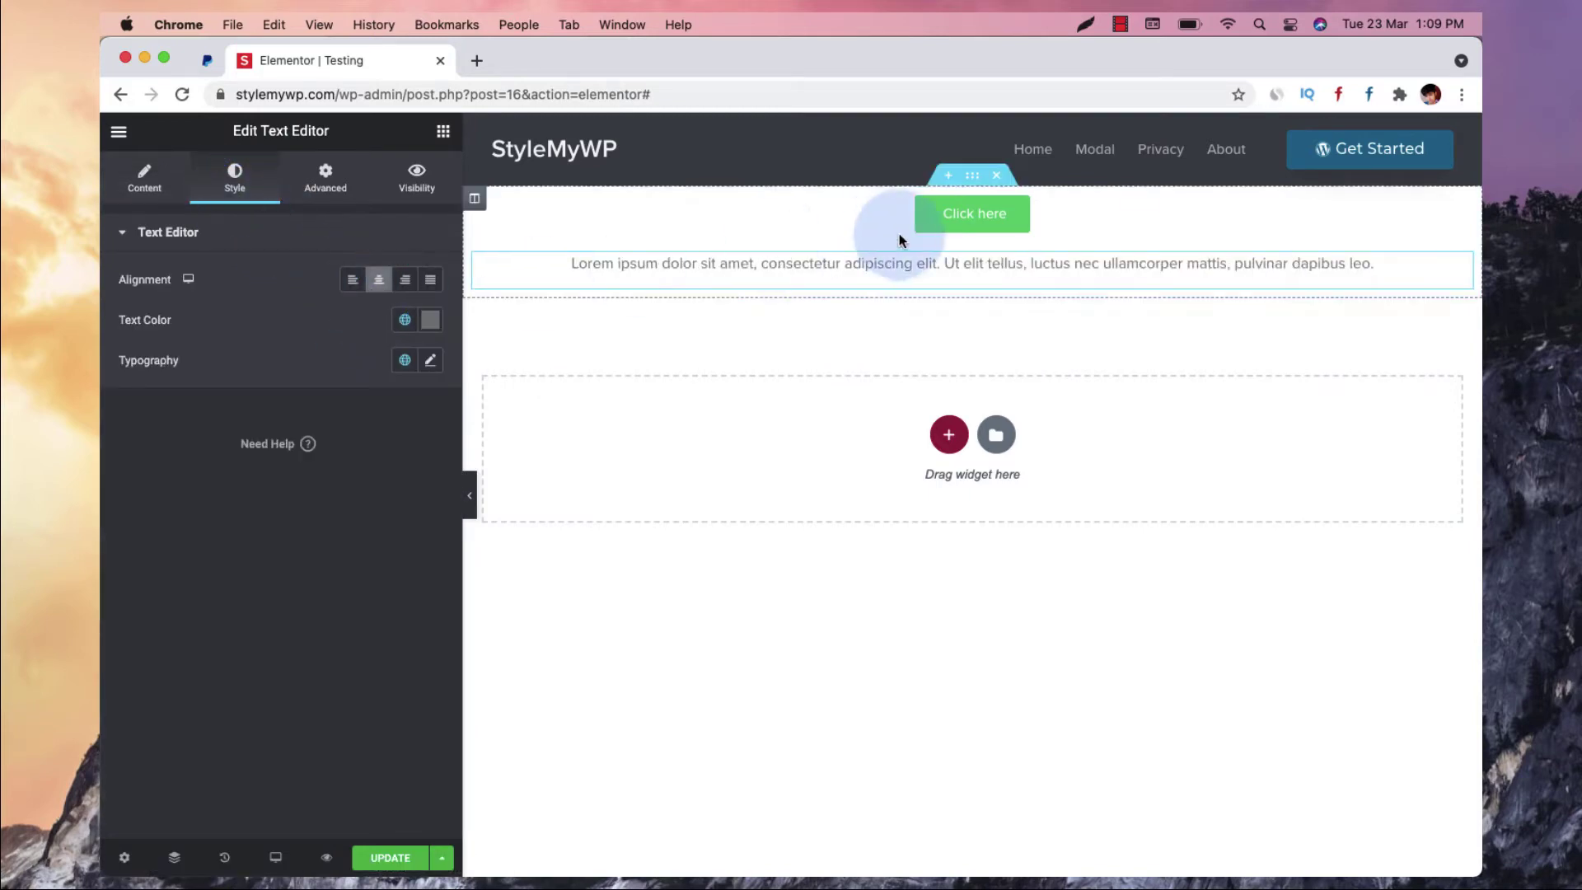
click(1032, 218)
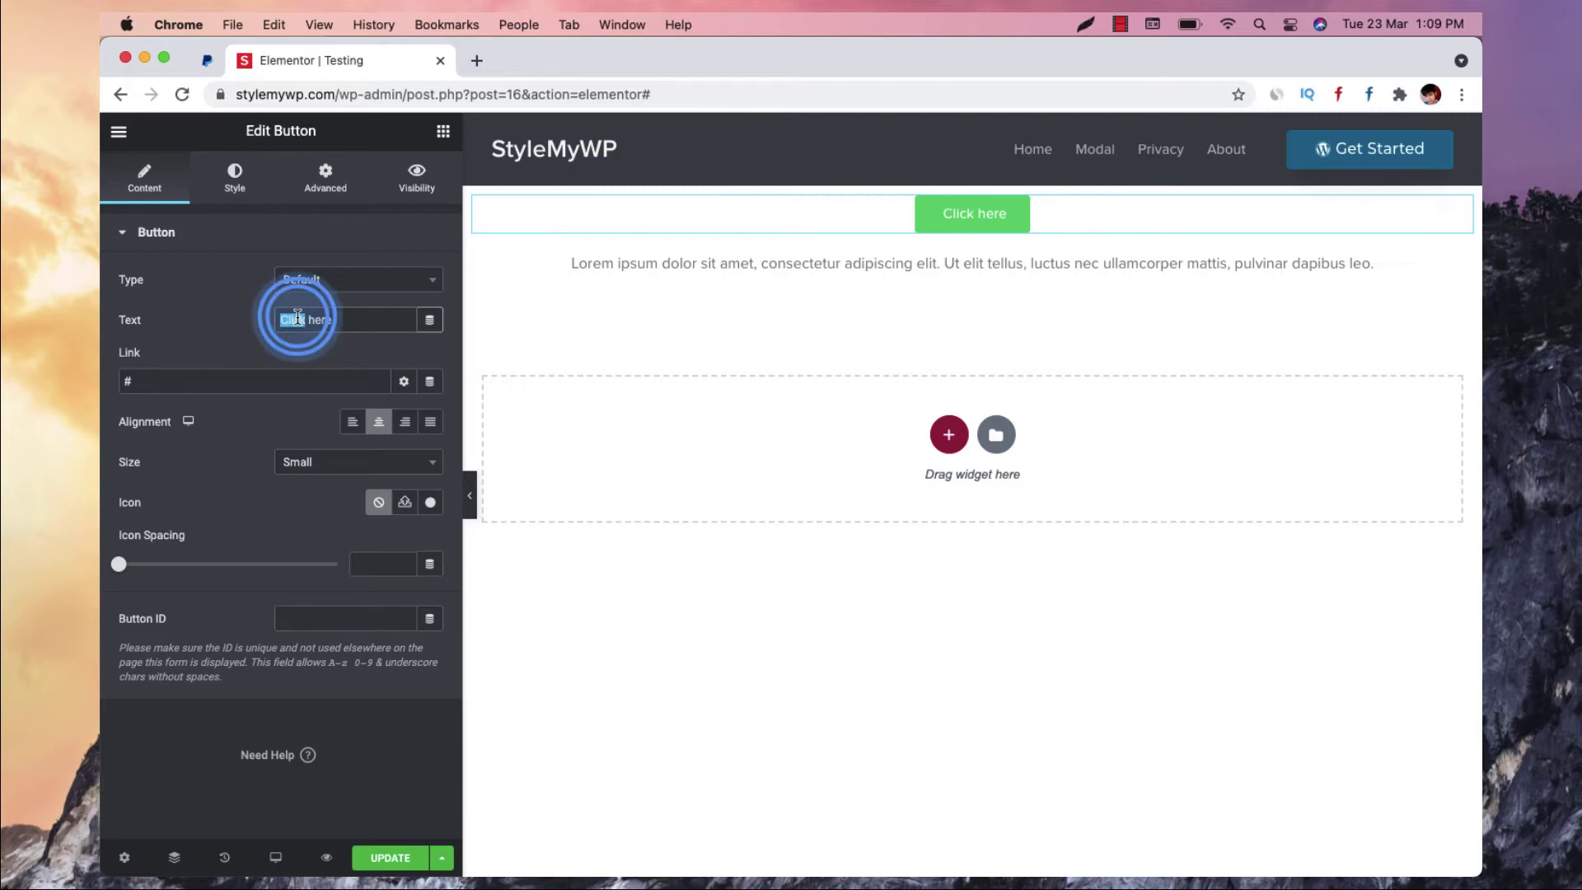
triple_click(297, 318)
text(To)
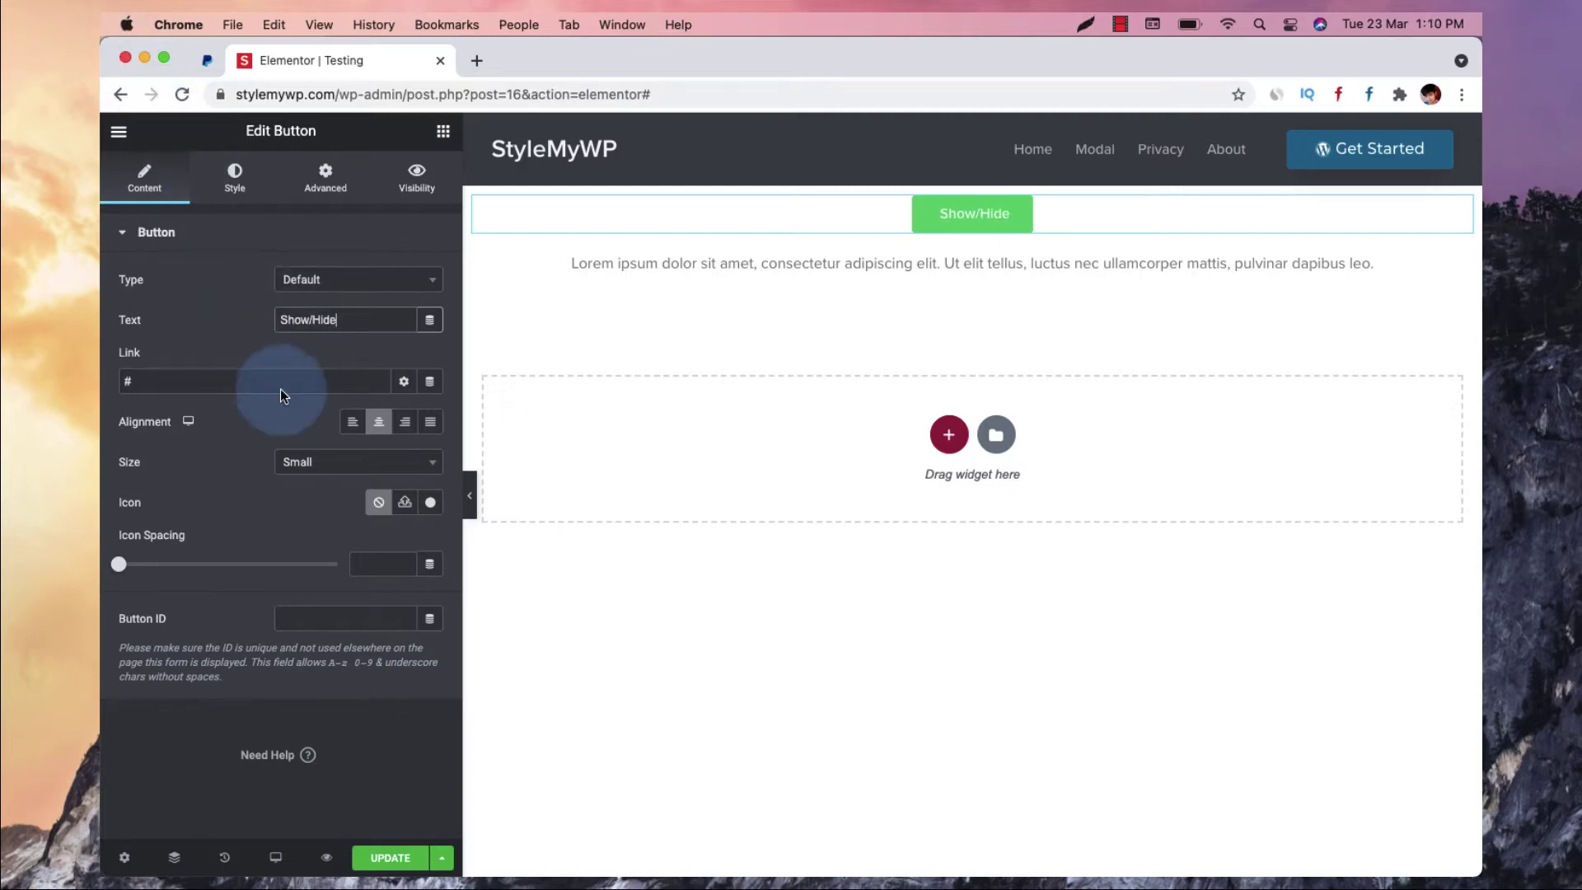
Show the text block's Visibility settings and open a new browser tab
click(858, 279)
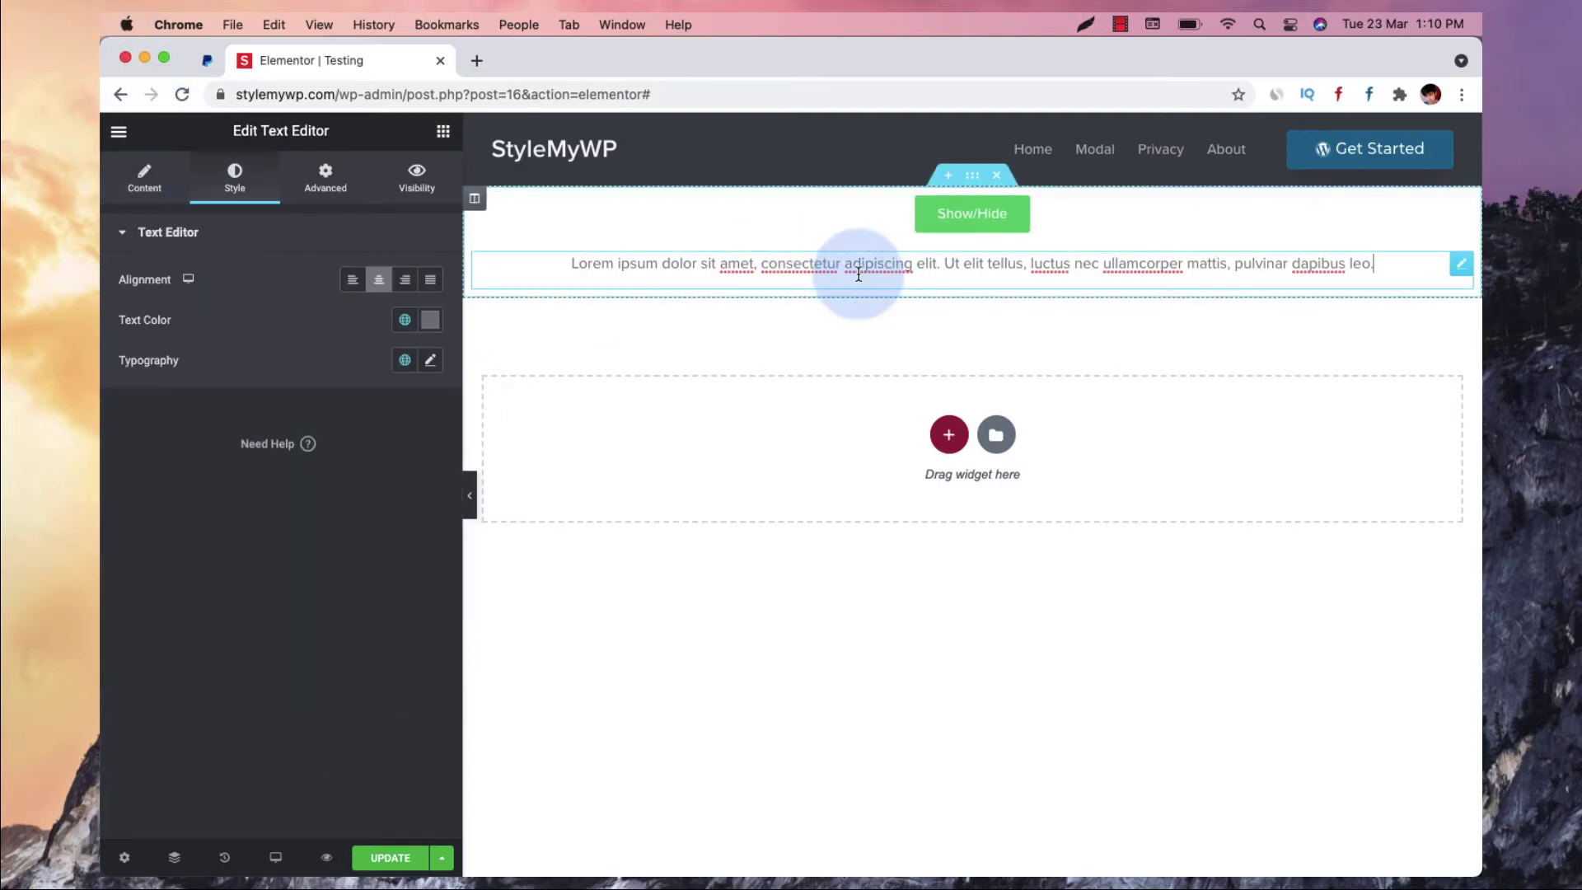
click(419, 186)
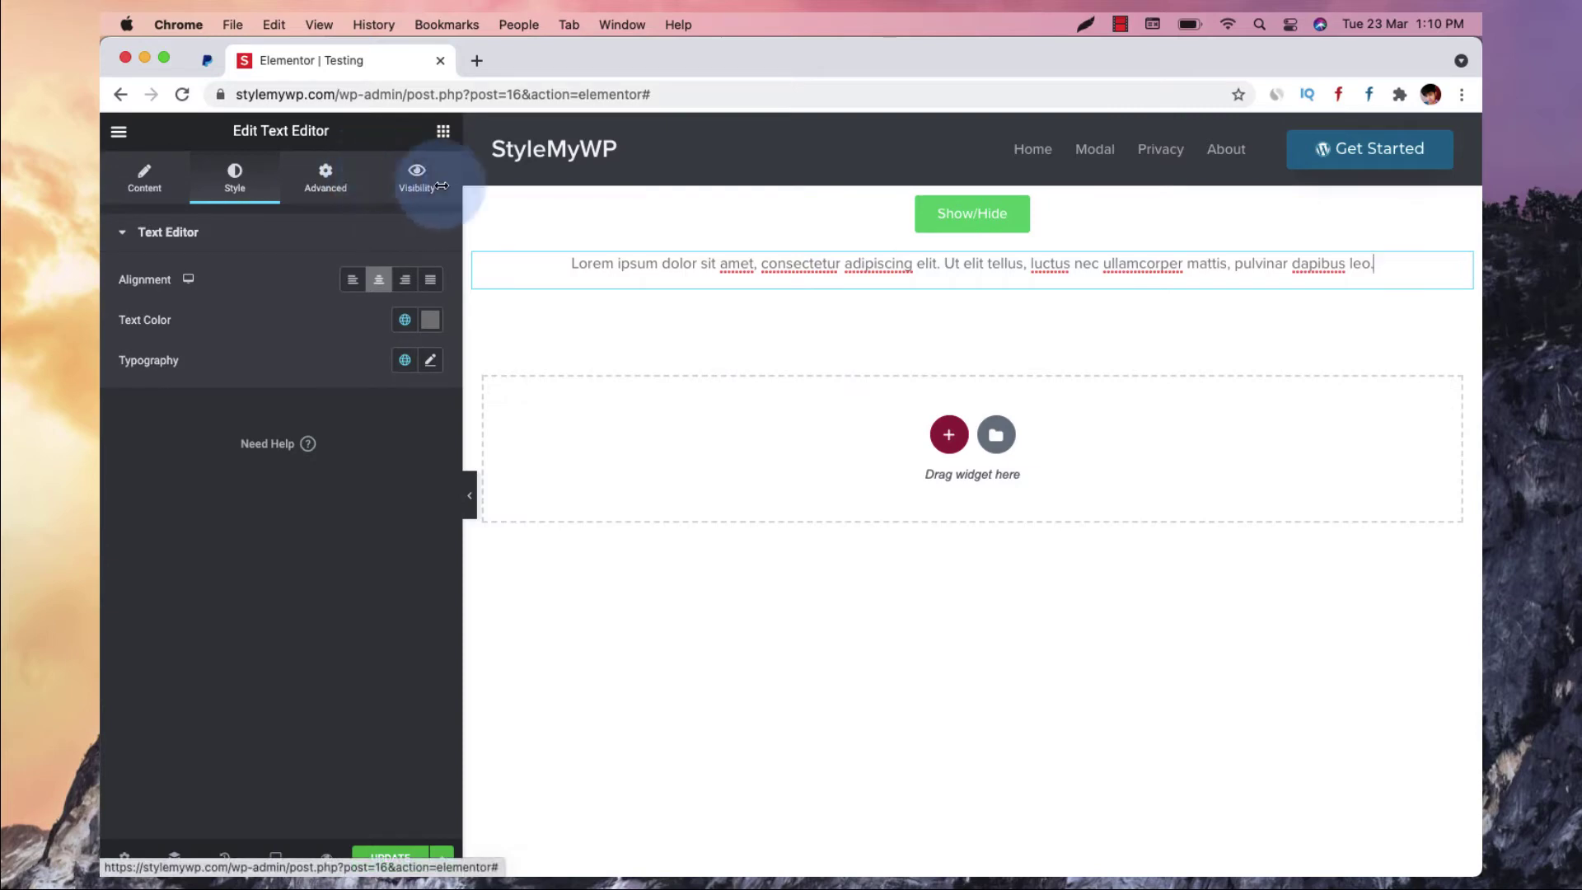
click(419, 189)
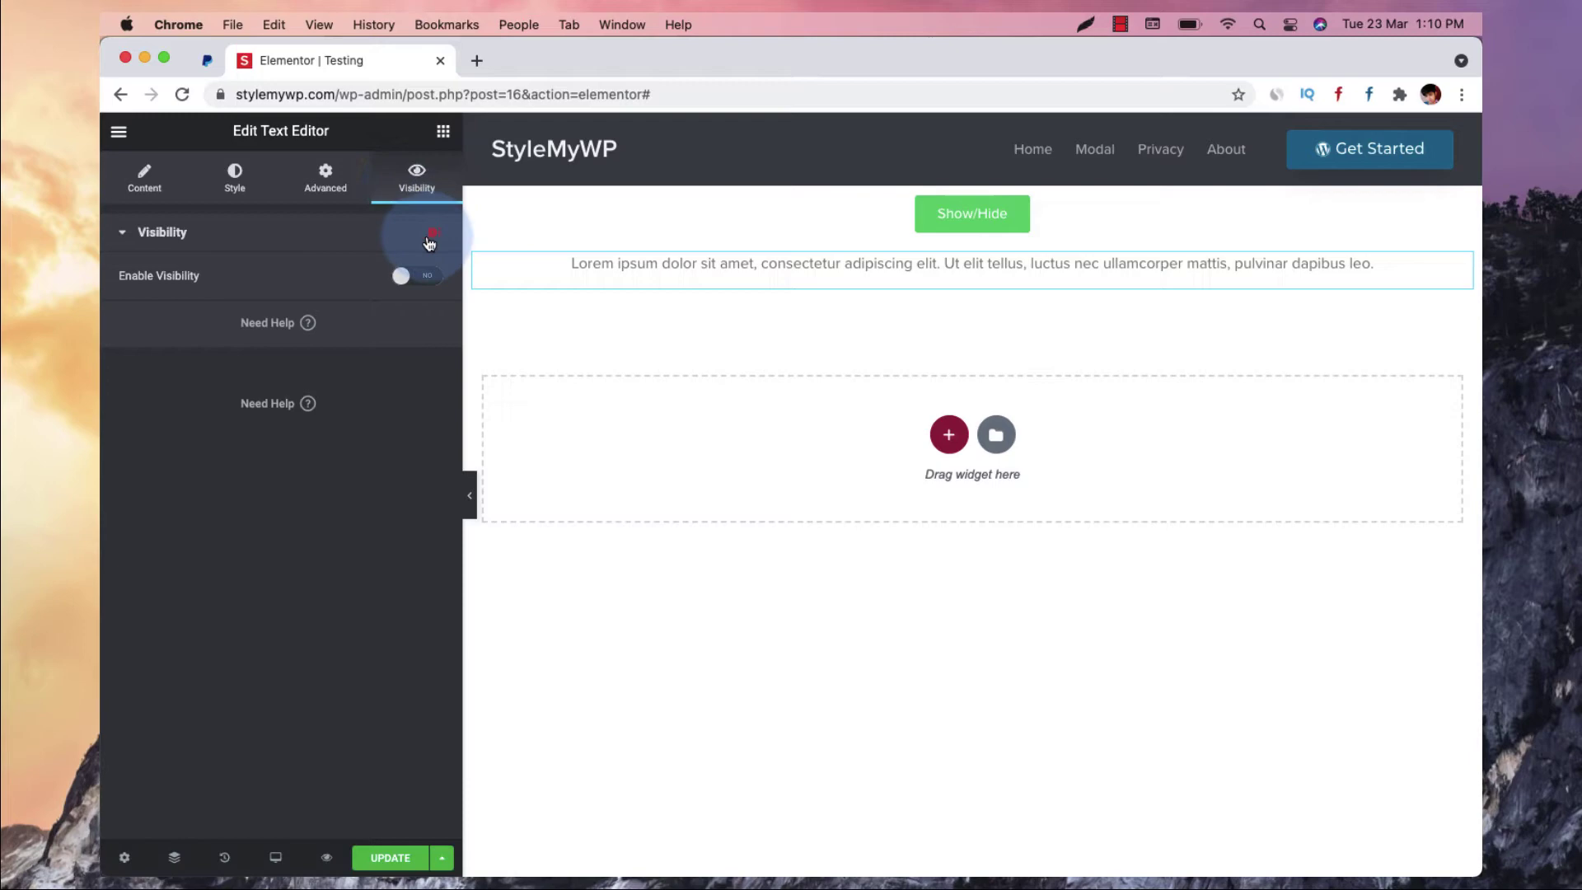
click(486, 58)
Load dynamic.ooo and go to its Dynamic Visibility extension page
click(421, 90)
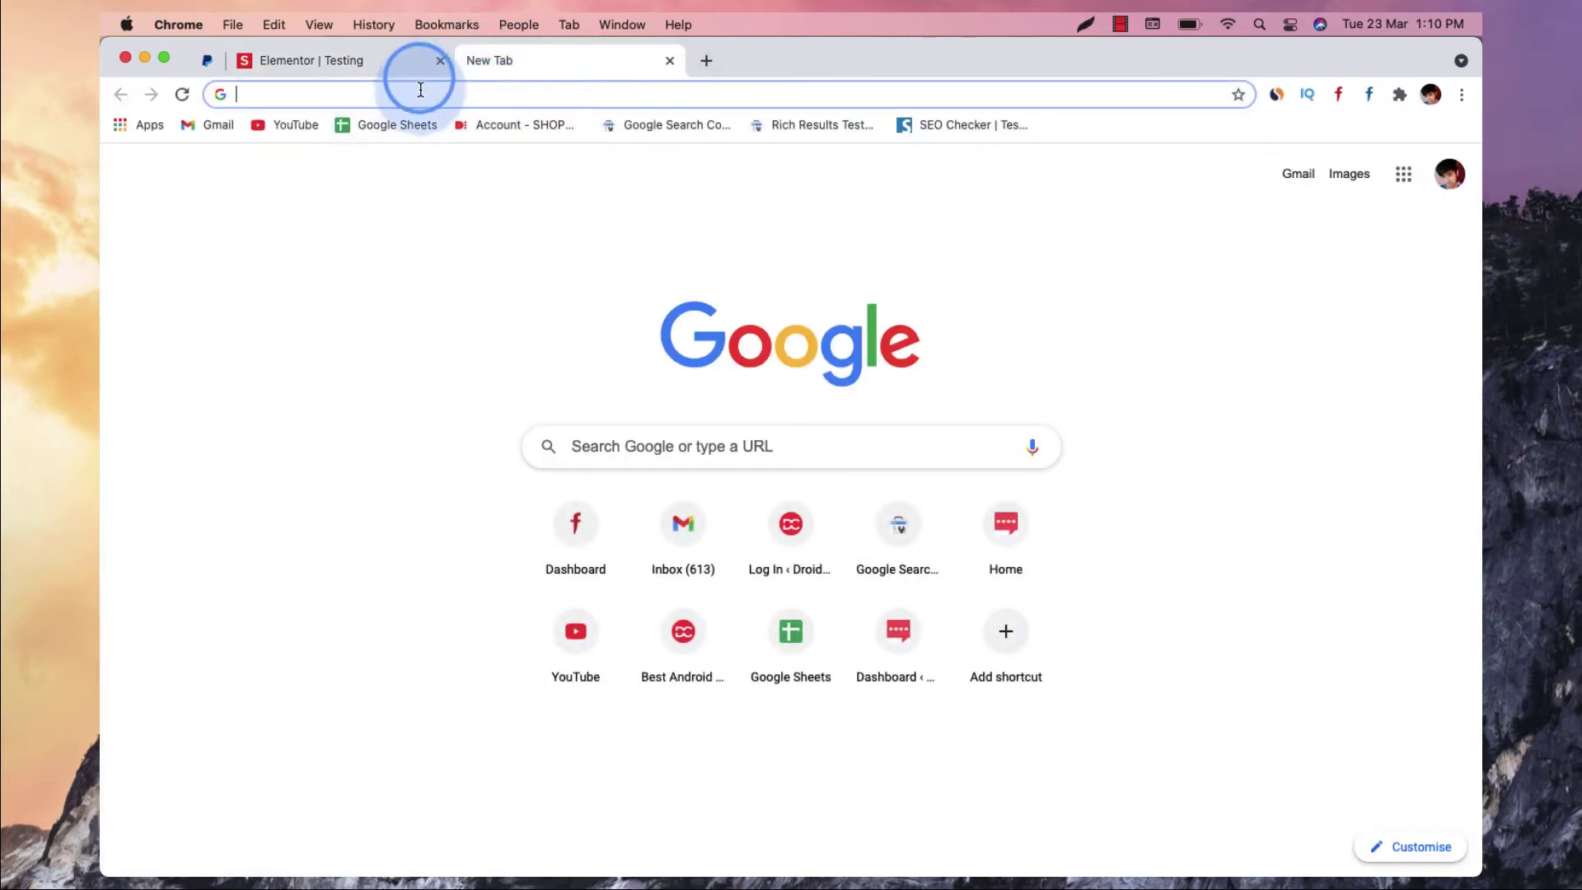
text(dynamic.ooo)
key(Return)
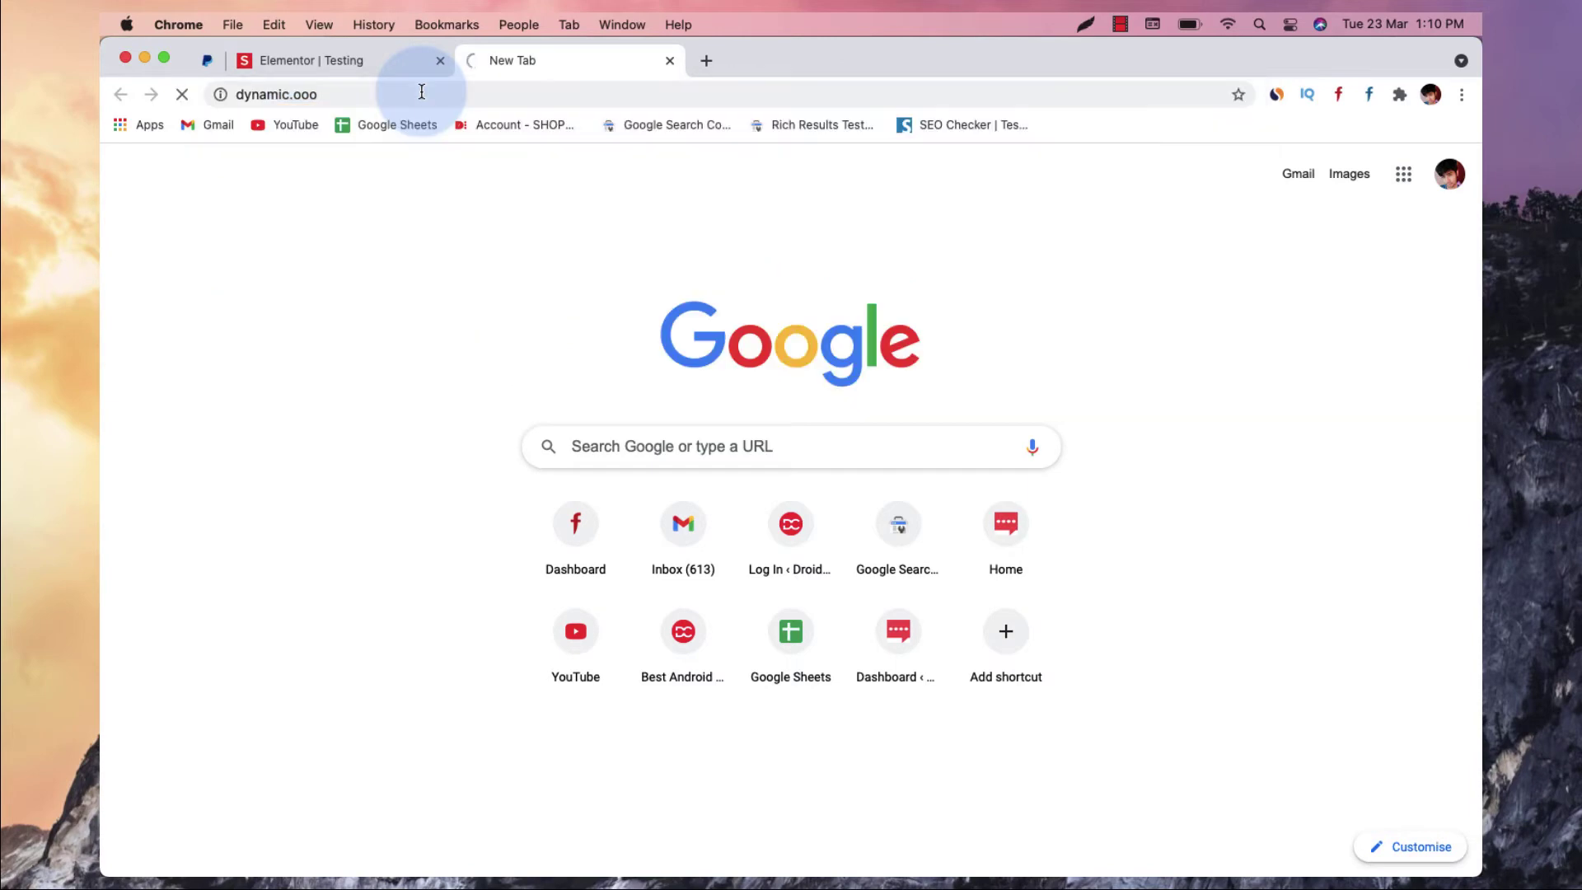
click(369, 75)
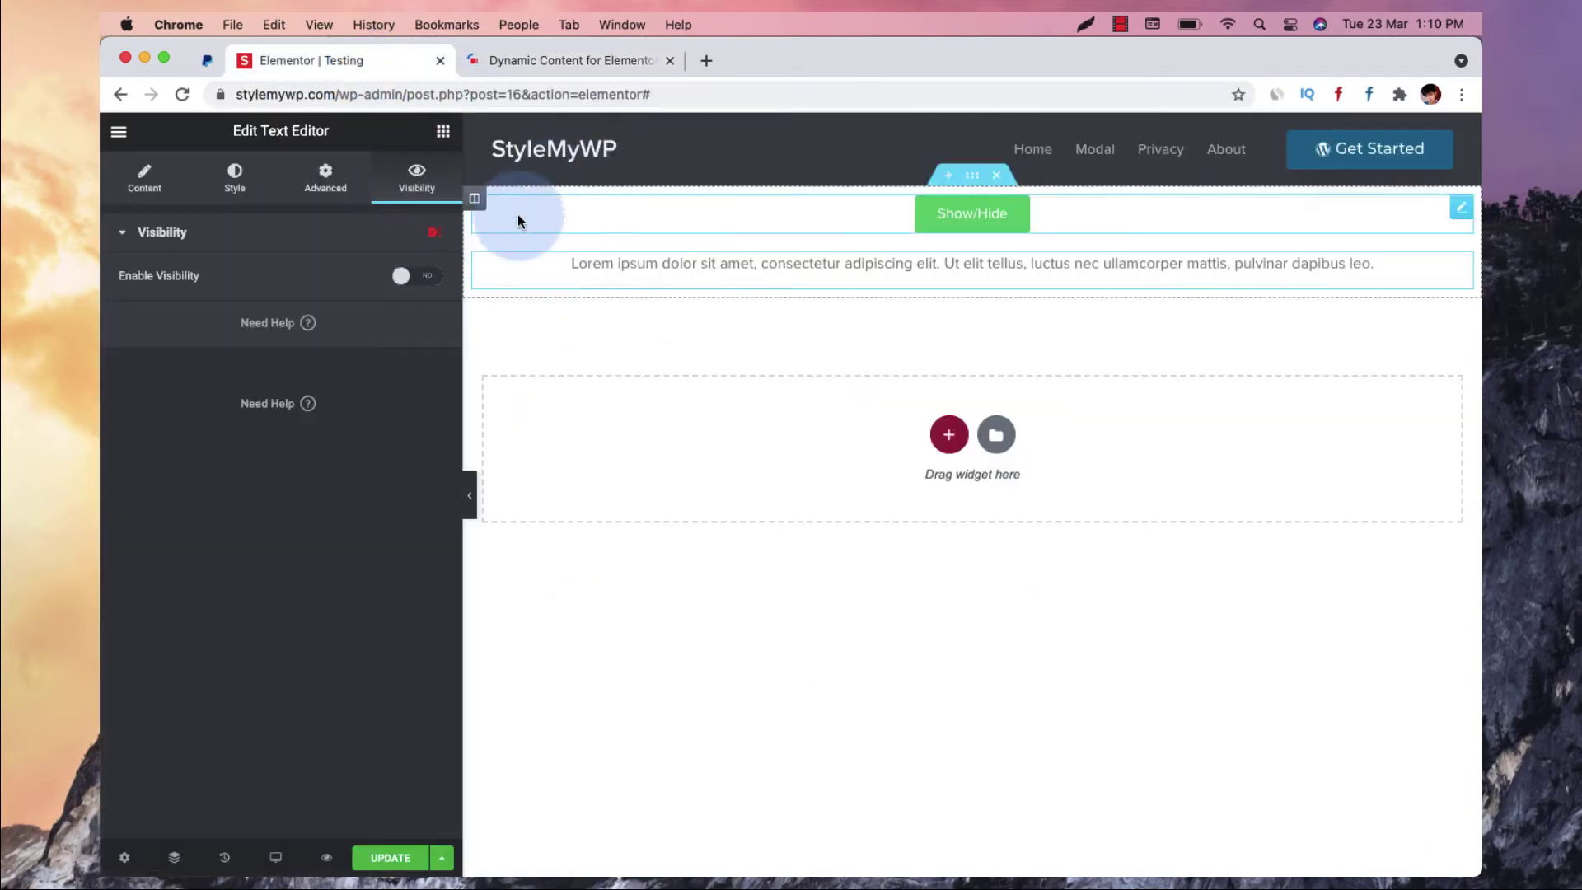
click(522, 68)
mouse_move(548, 186)
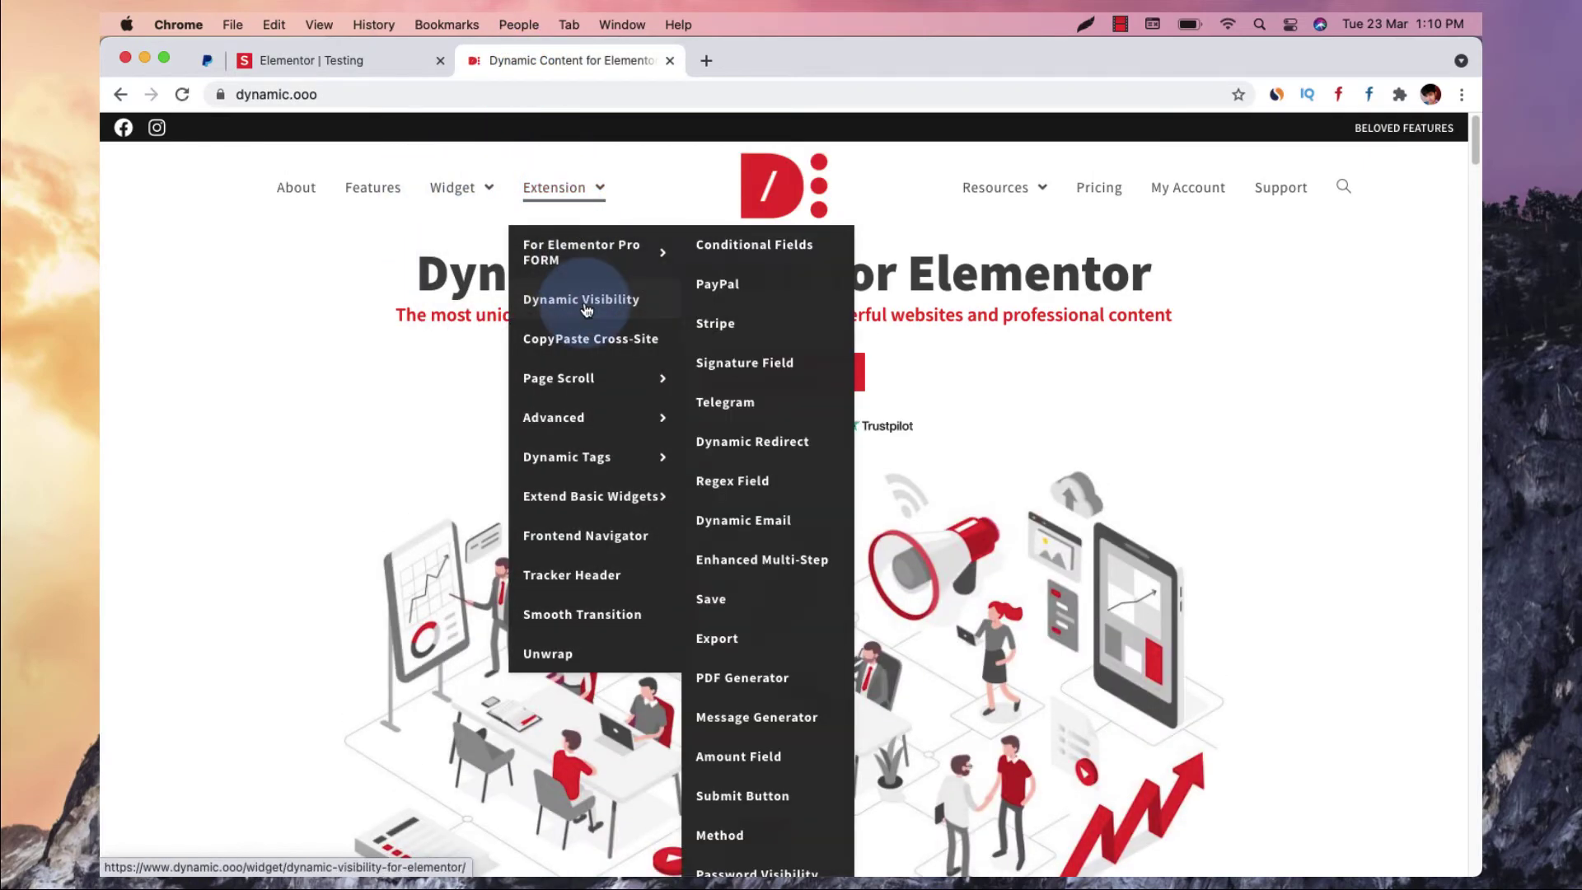
click(584, 301)
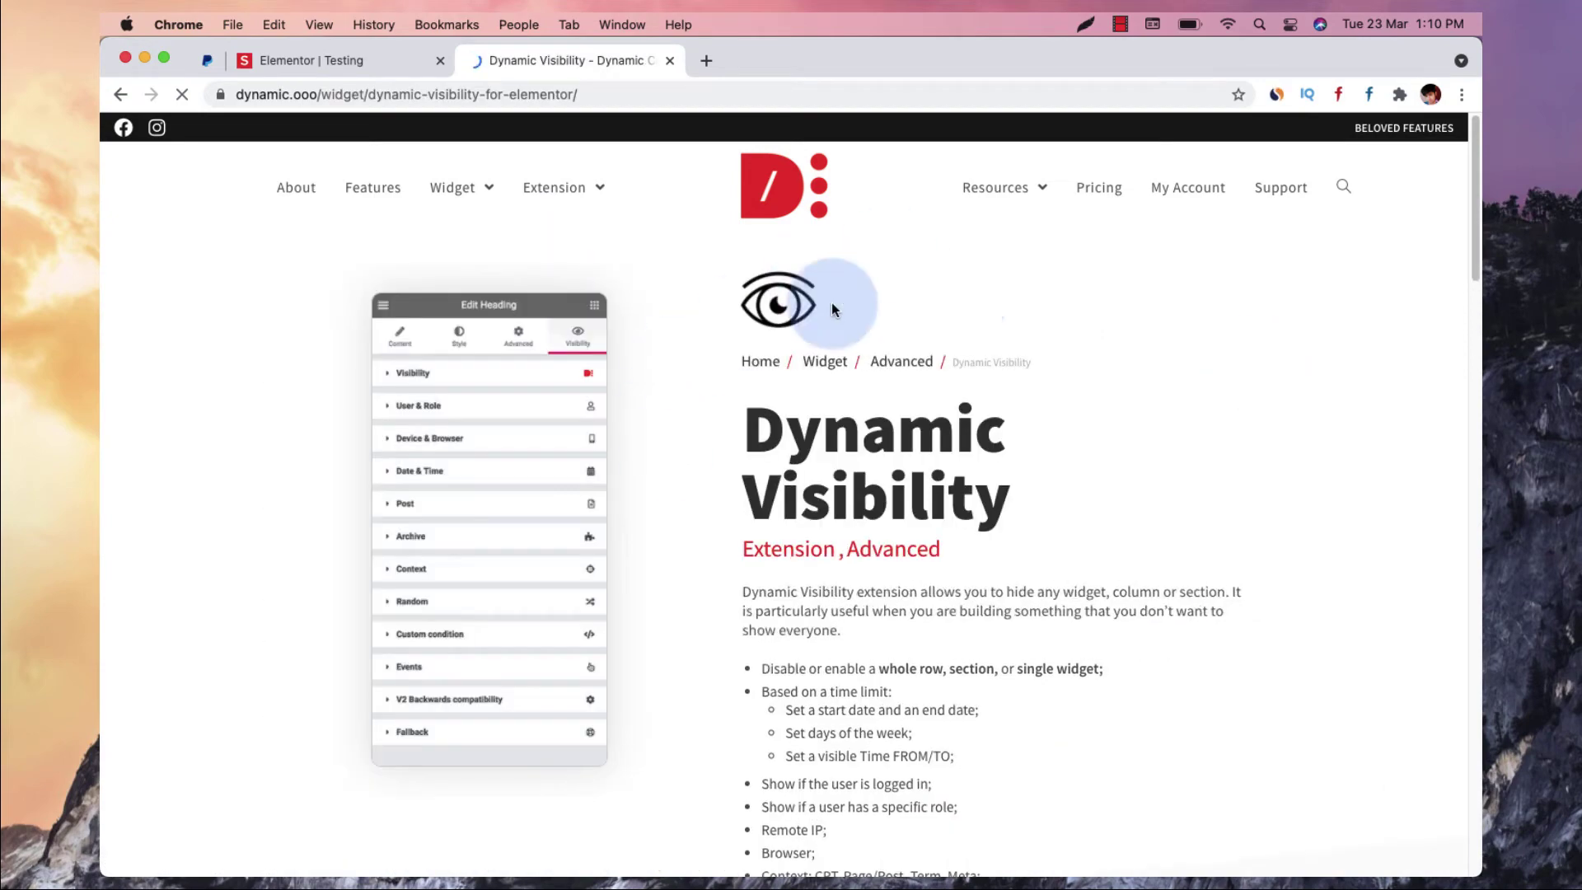
Scroll to the User Events demo and toggle its pricing table with Click to Toggle
scroll(1030, 376, down, 1)
scroll(1030, 379, down, 15)
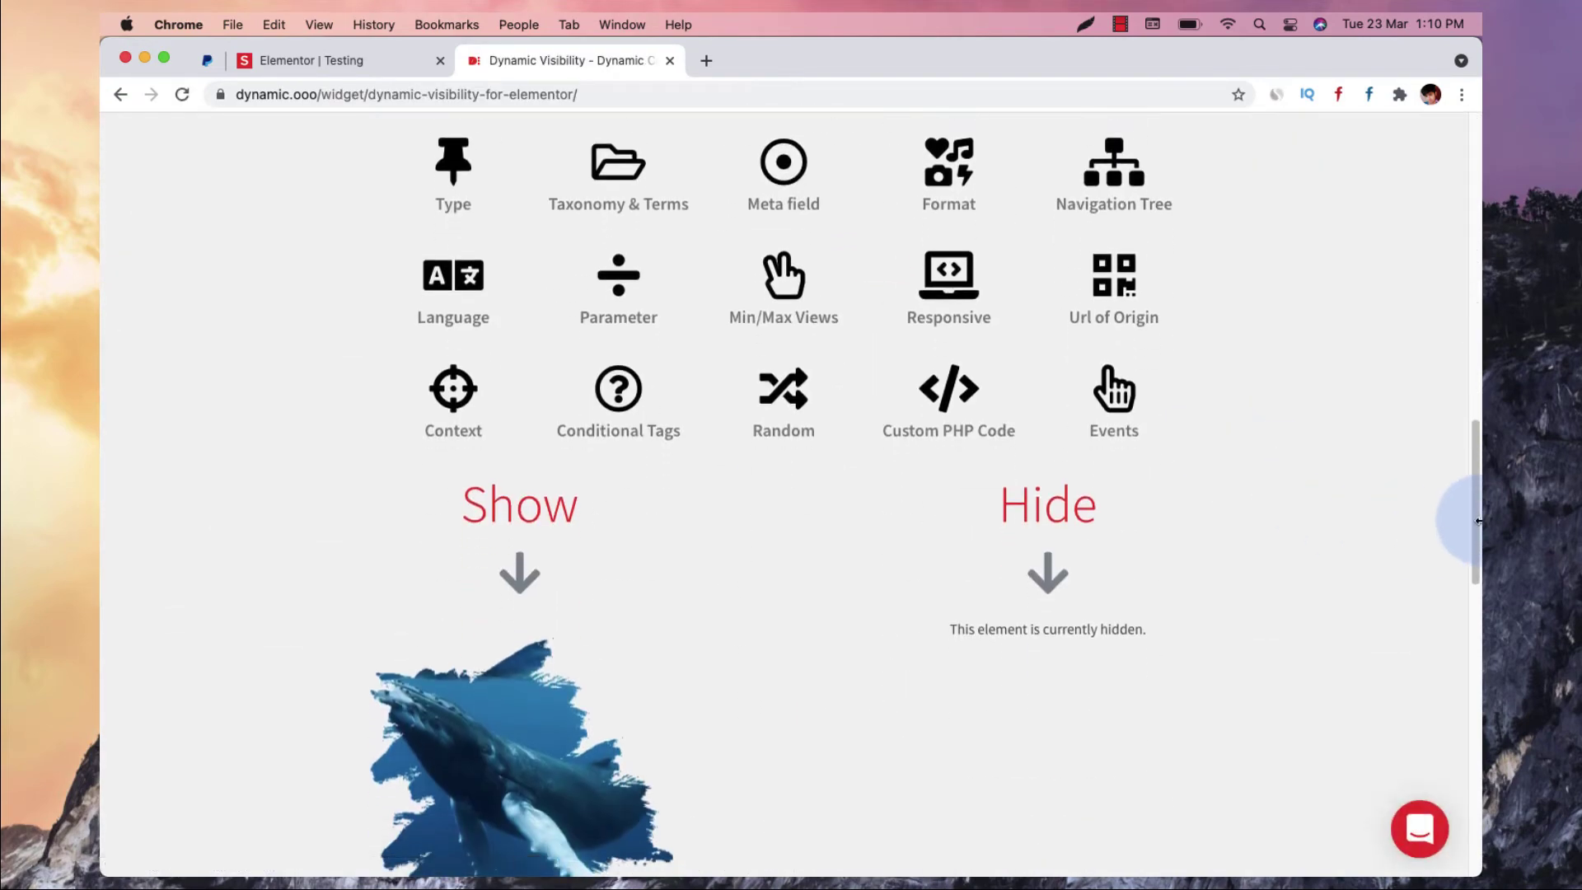
drag(1467, 515, 1444, 165)
mouse_move(455, 198)
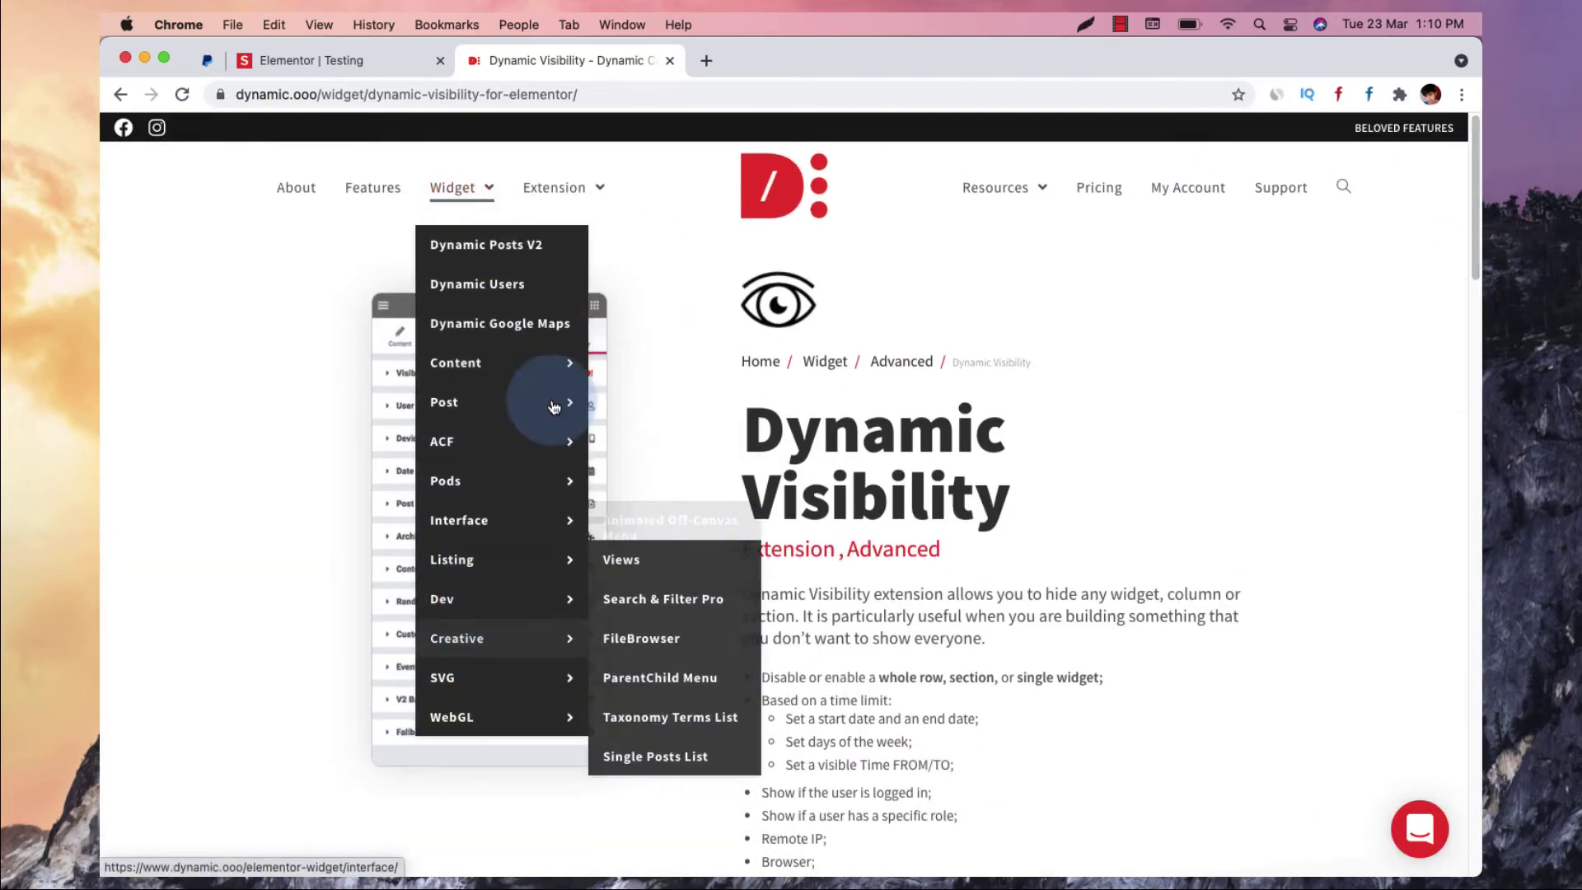
mouse_move(478, 445)
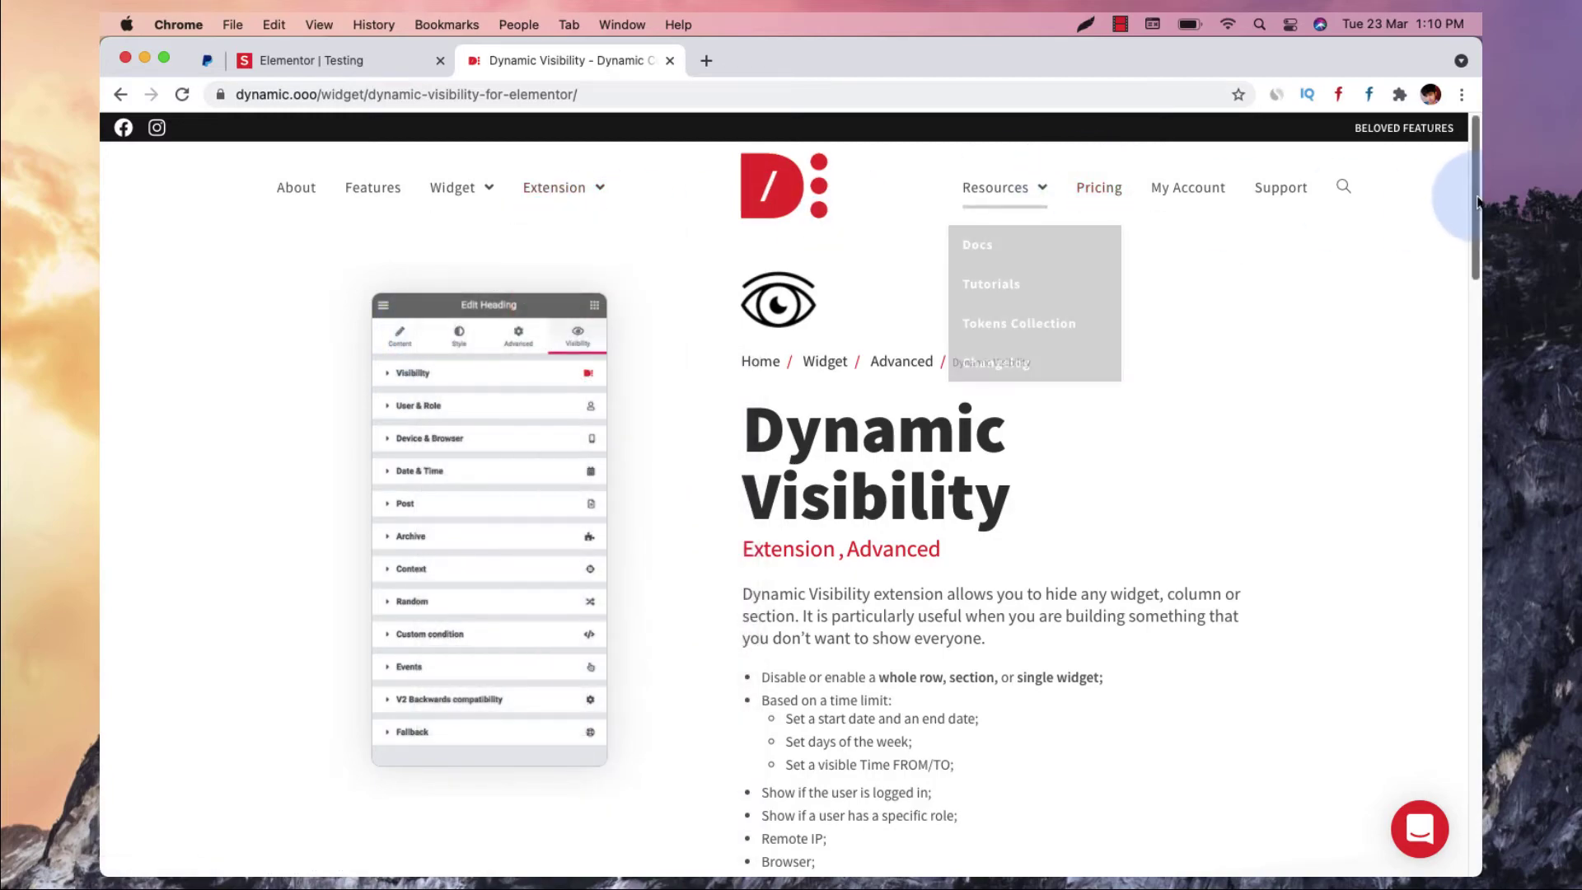
drag(1472, 198, 1424, 660)
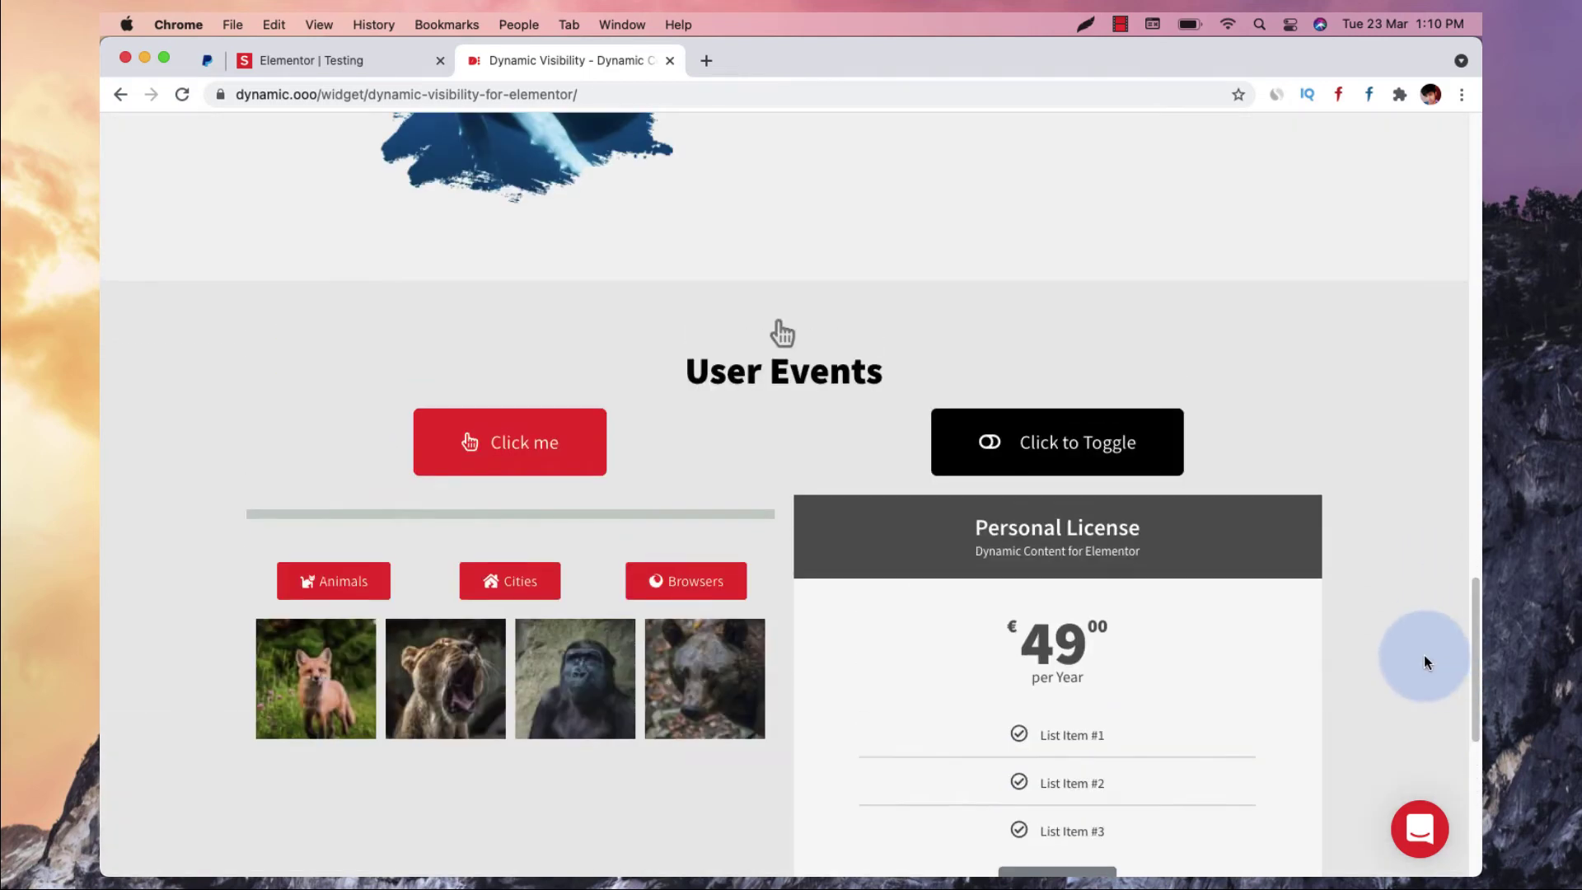
click(1022, 447)
click(1022, 445)
click(1022, 445)
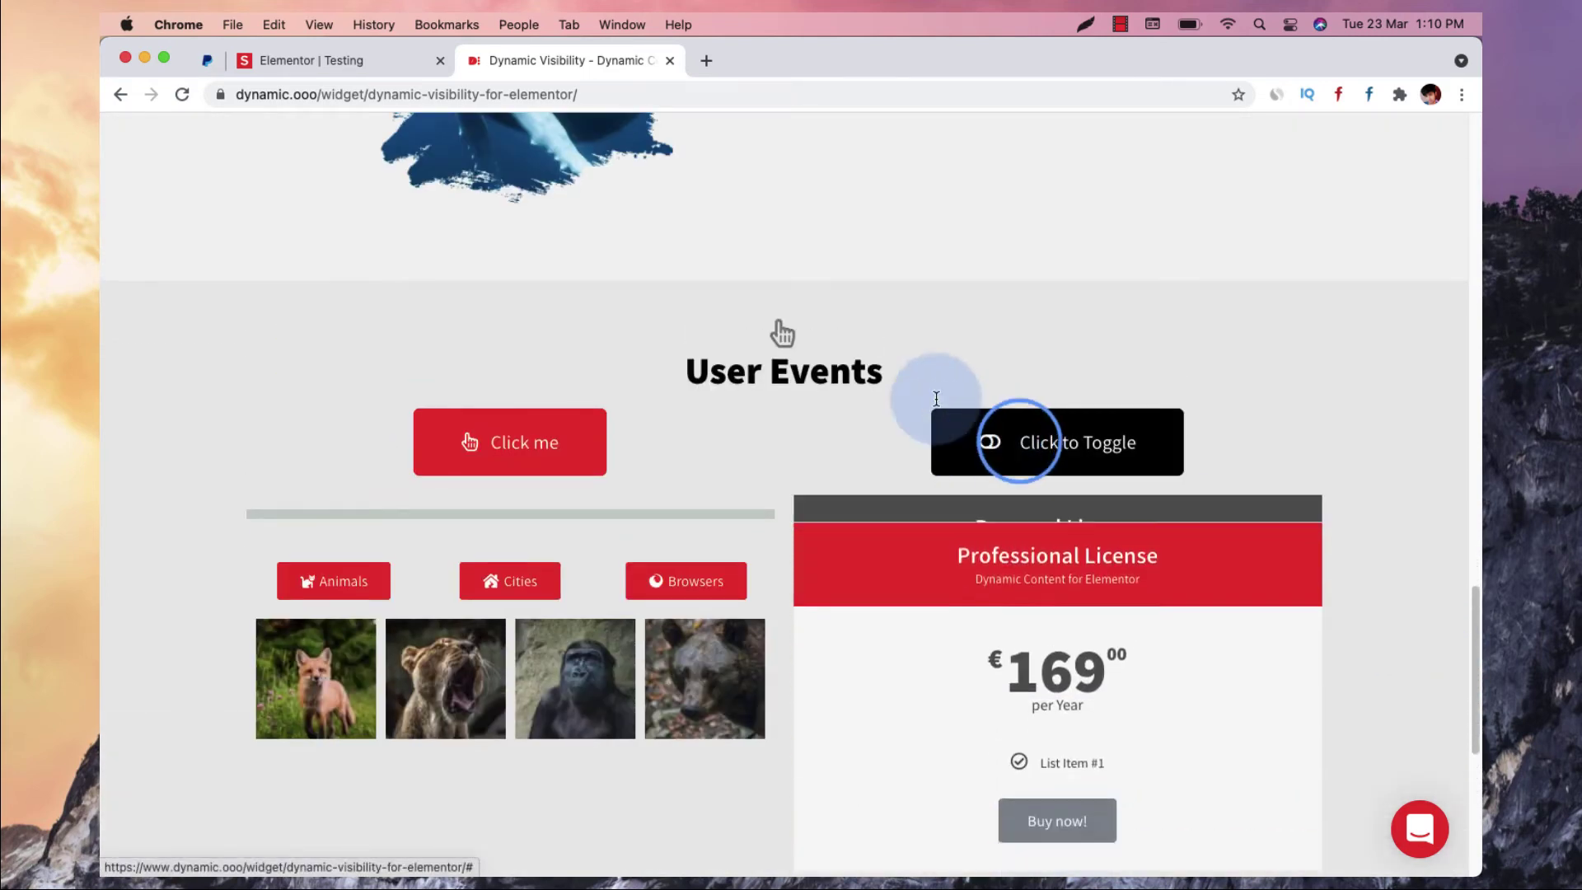
scroll(513, 155, up, 15)
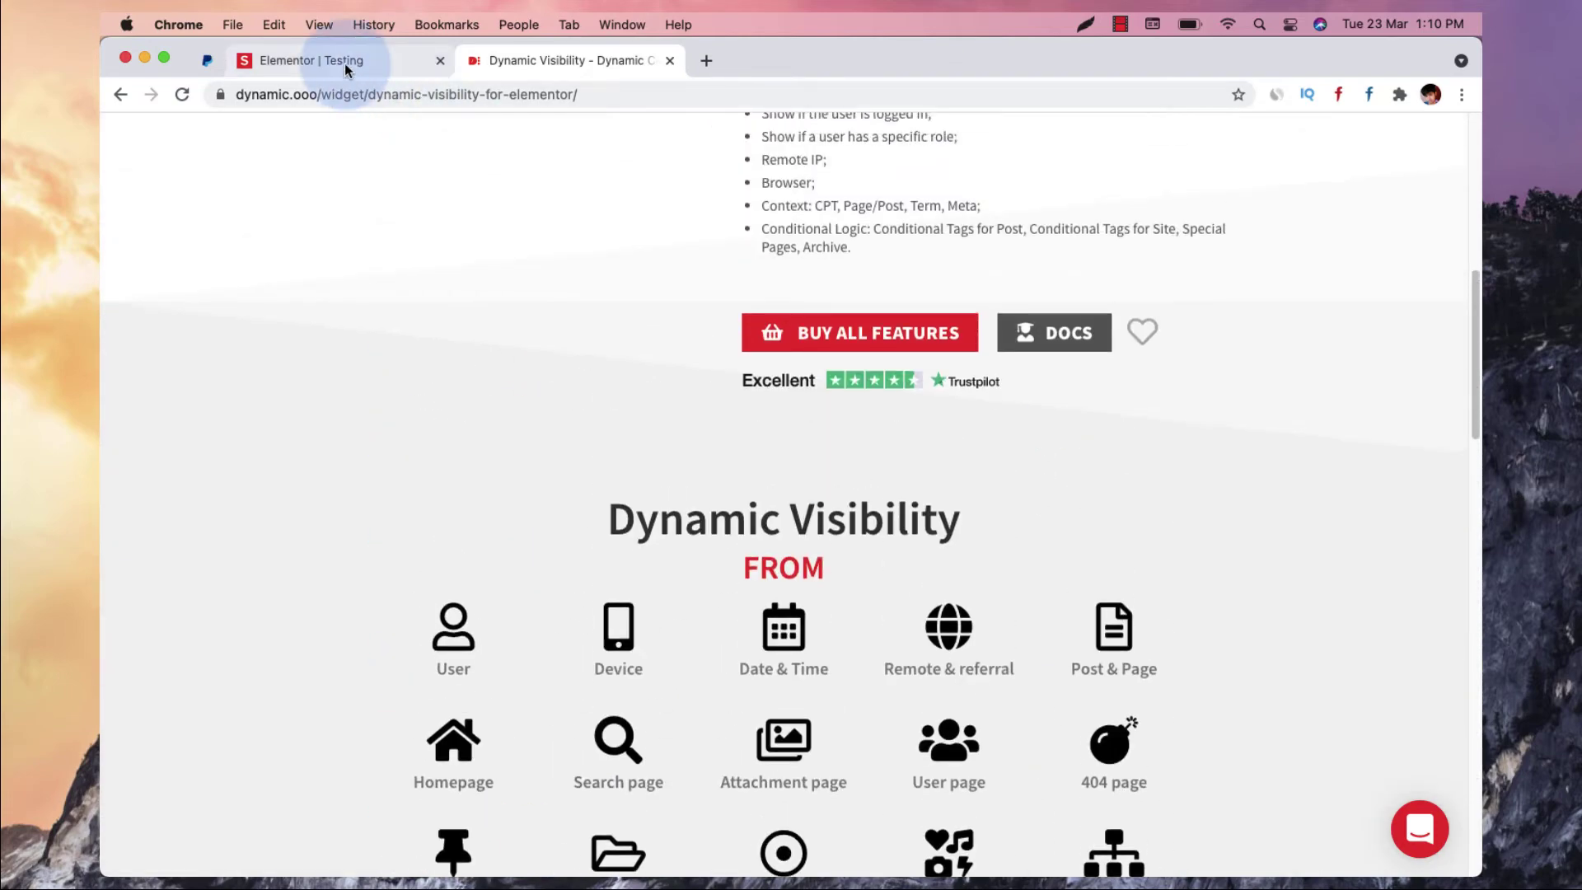
click(344, 62)
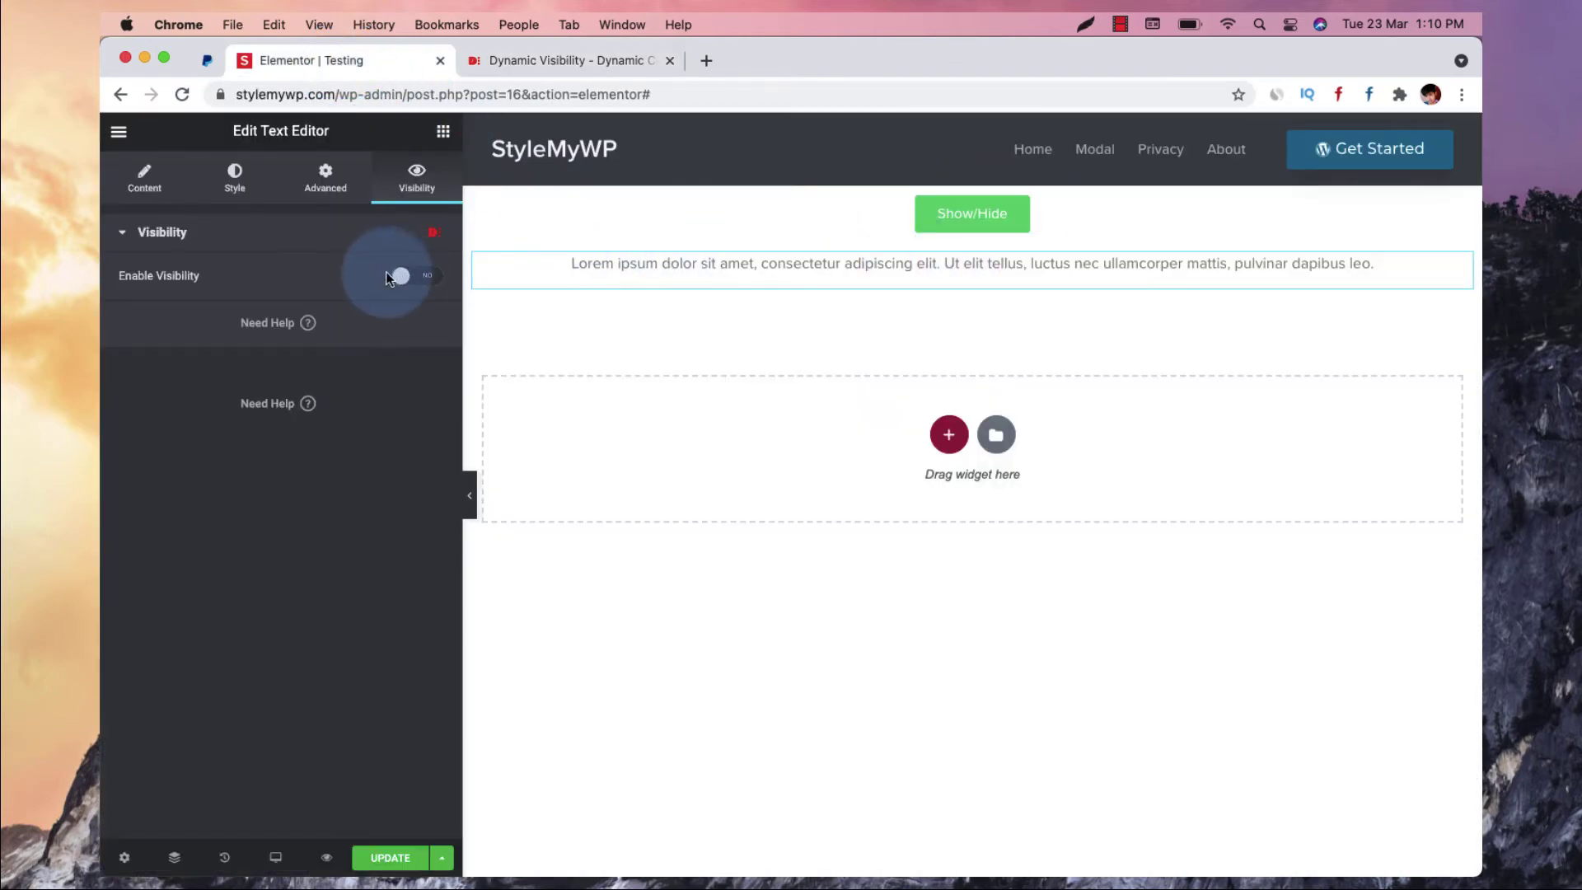
Enable Visibility on the Lorem ipsum text and remove every trigger except Events
click(587, 264)
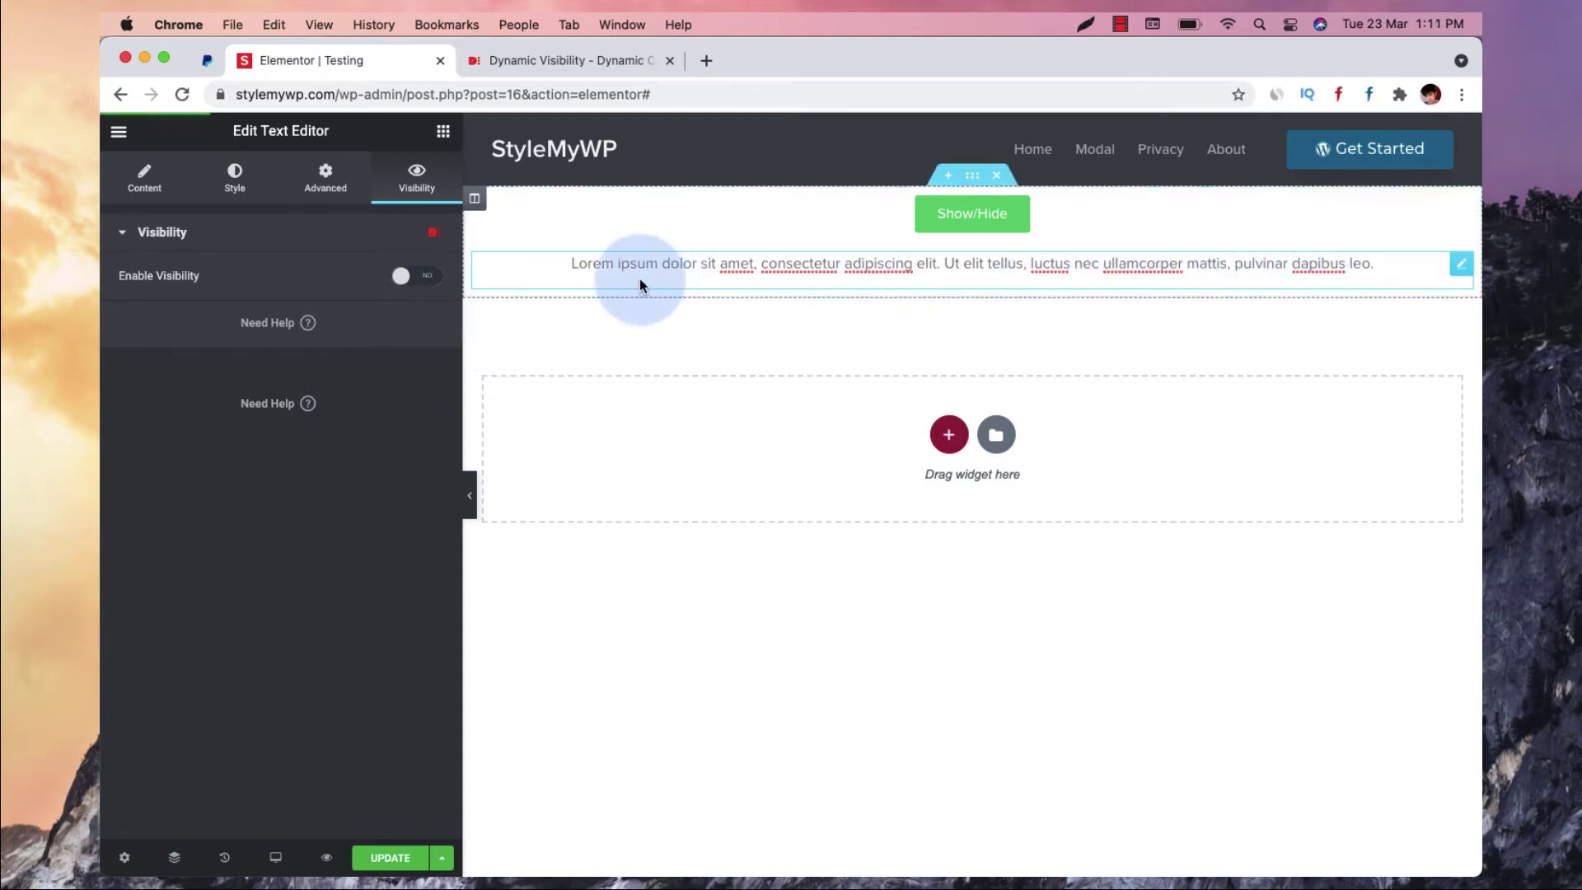
click(418, 276)
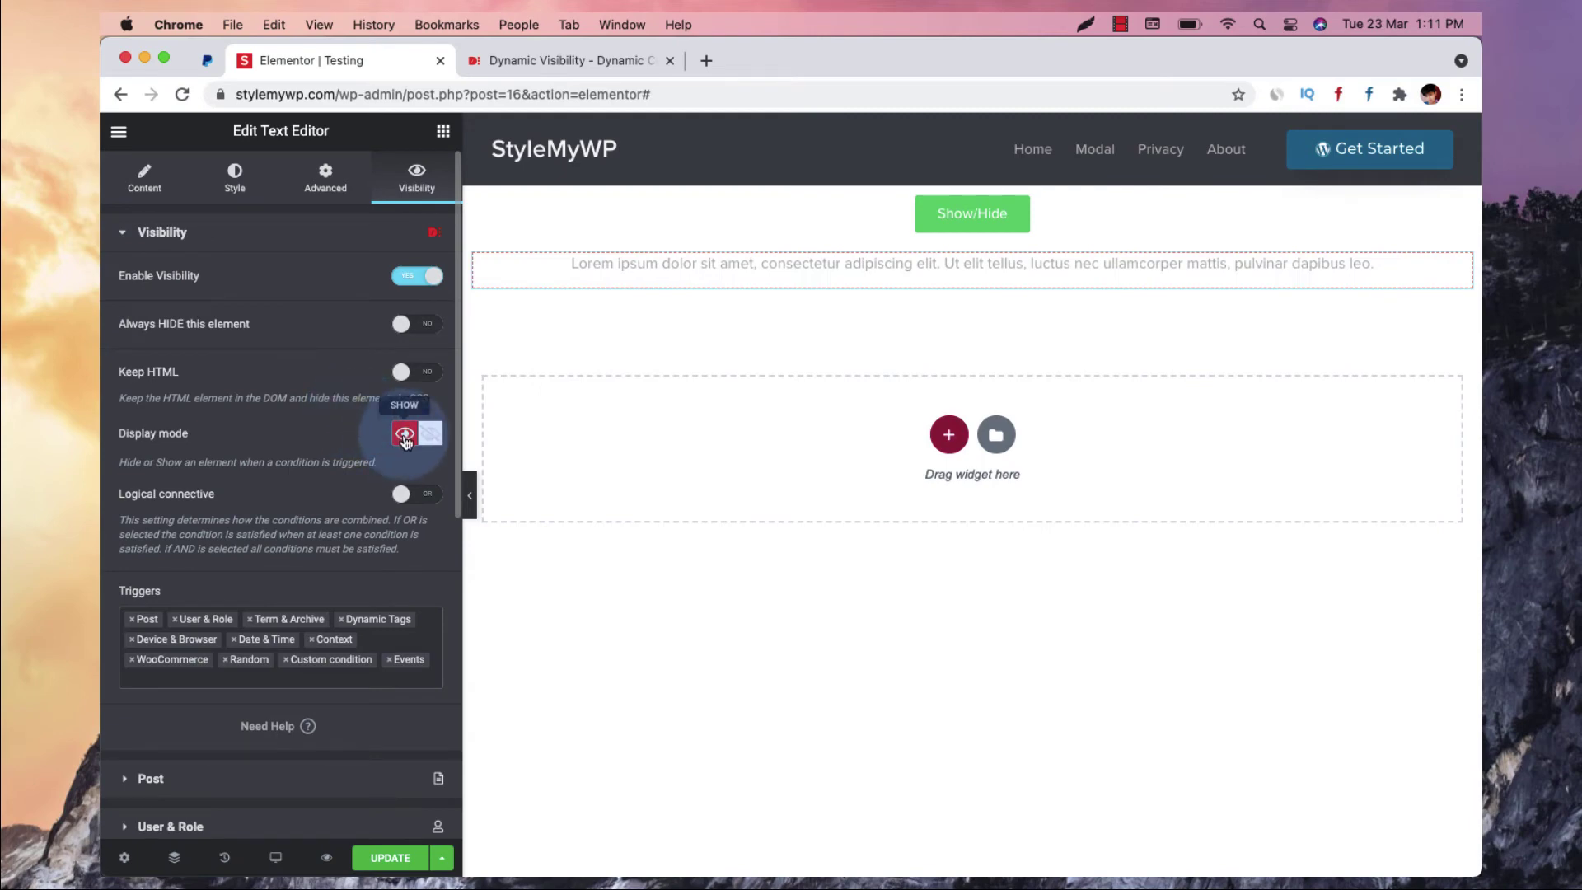
click(133, 618)
click(133, 618)
click(133, 619)
click(133, 619)
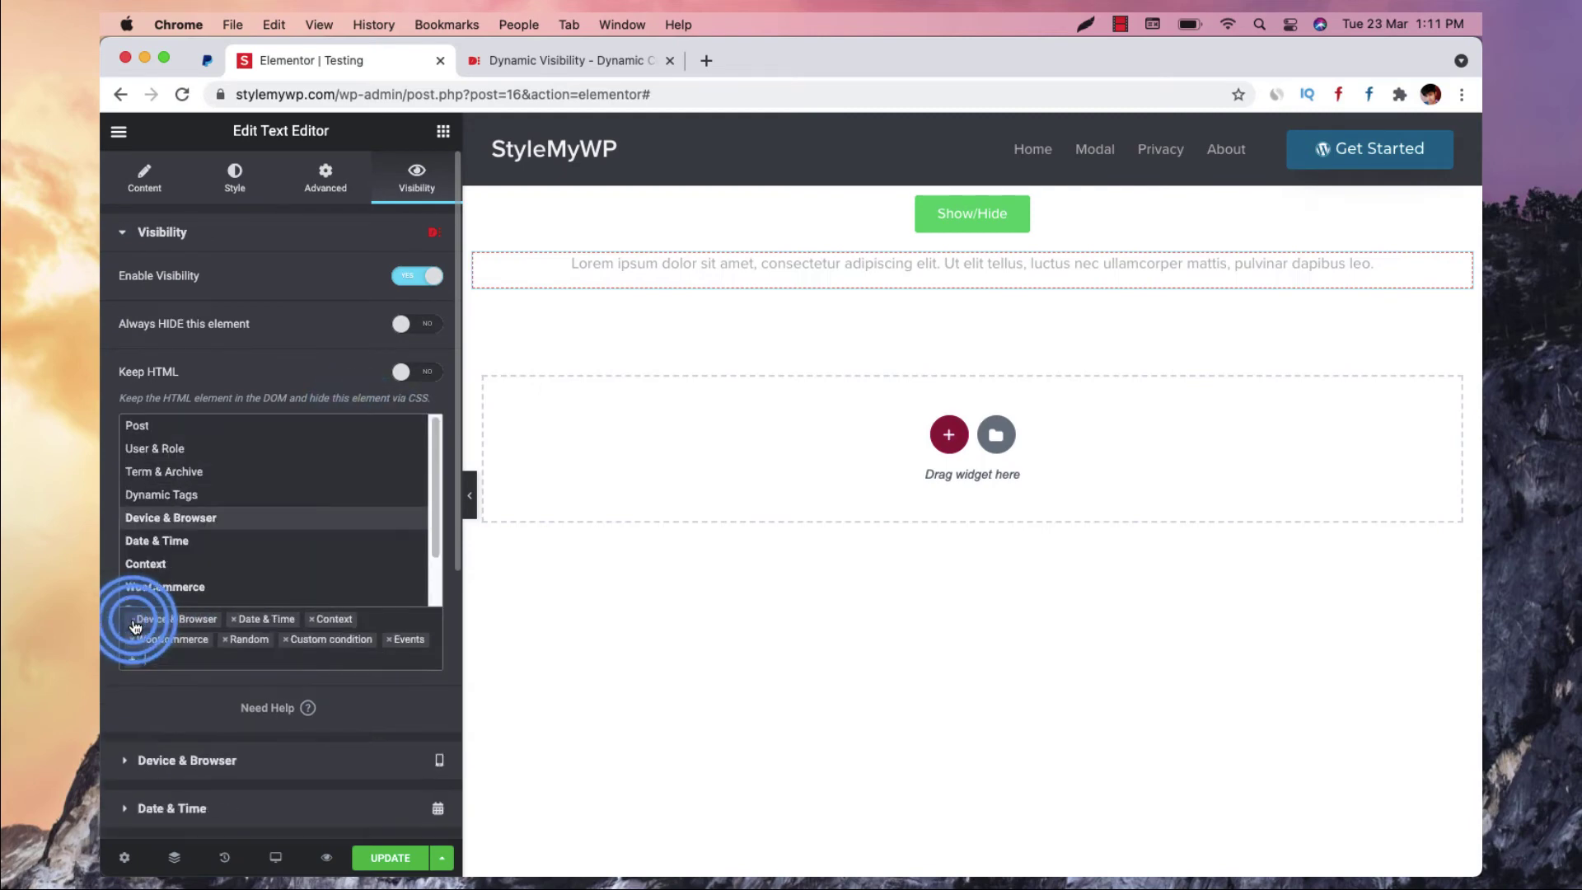
click(132, 619)
click(133, 618)
click(133, 619)
click(133, 619)
click(133, 619)
click(133, 619)
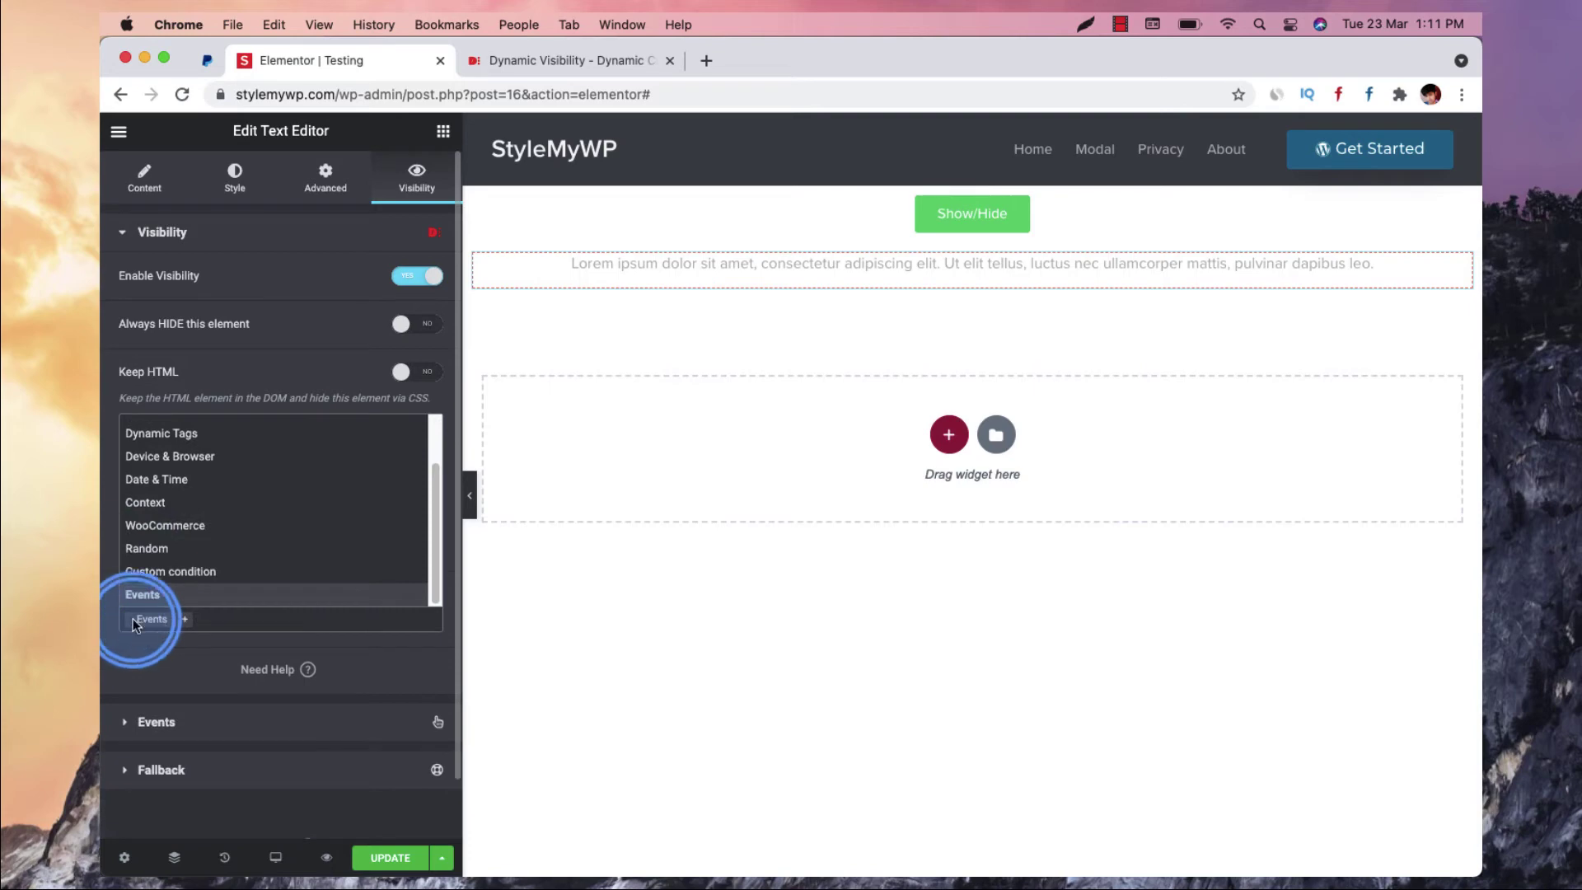
click(164, 620)
Turn on Keep HTML and expand the Events settings
click(248, 722)
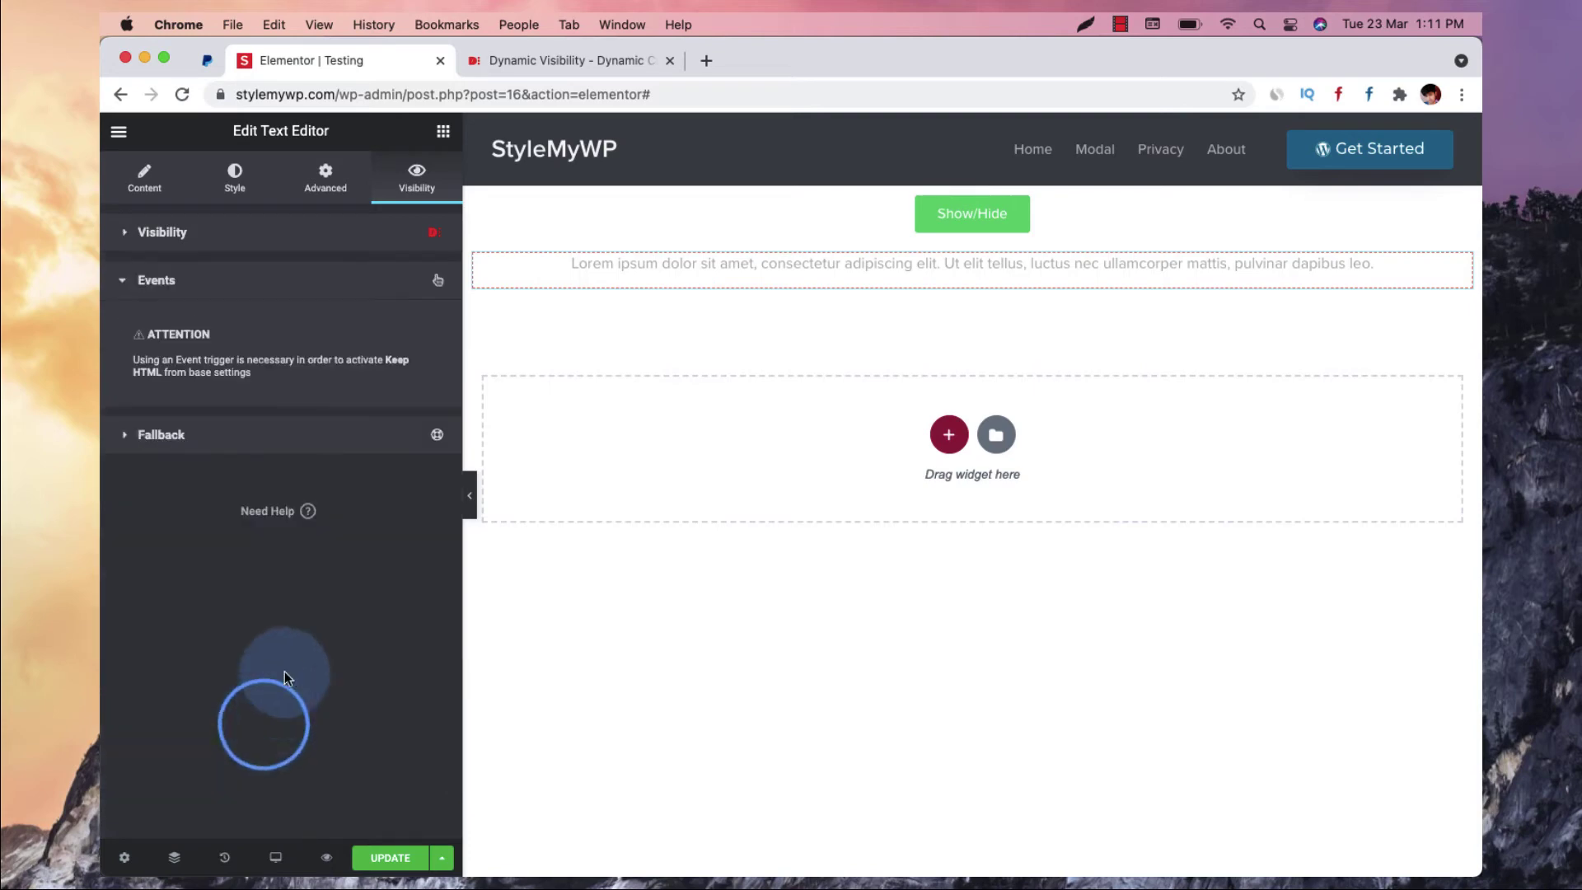
click(212, 235)
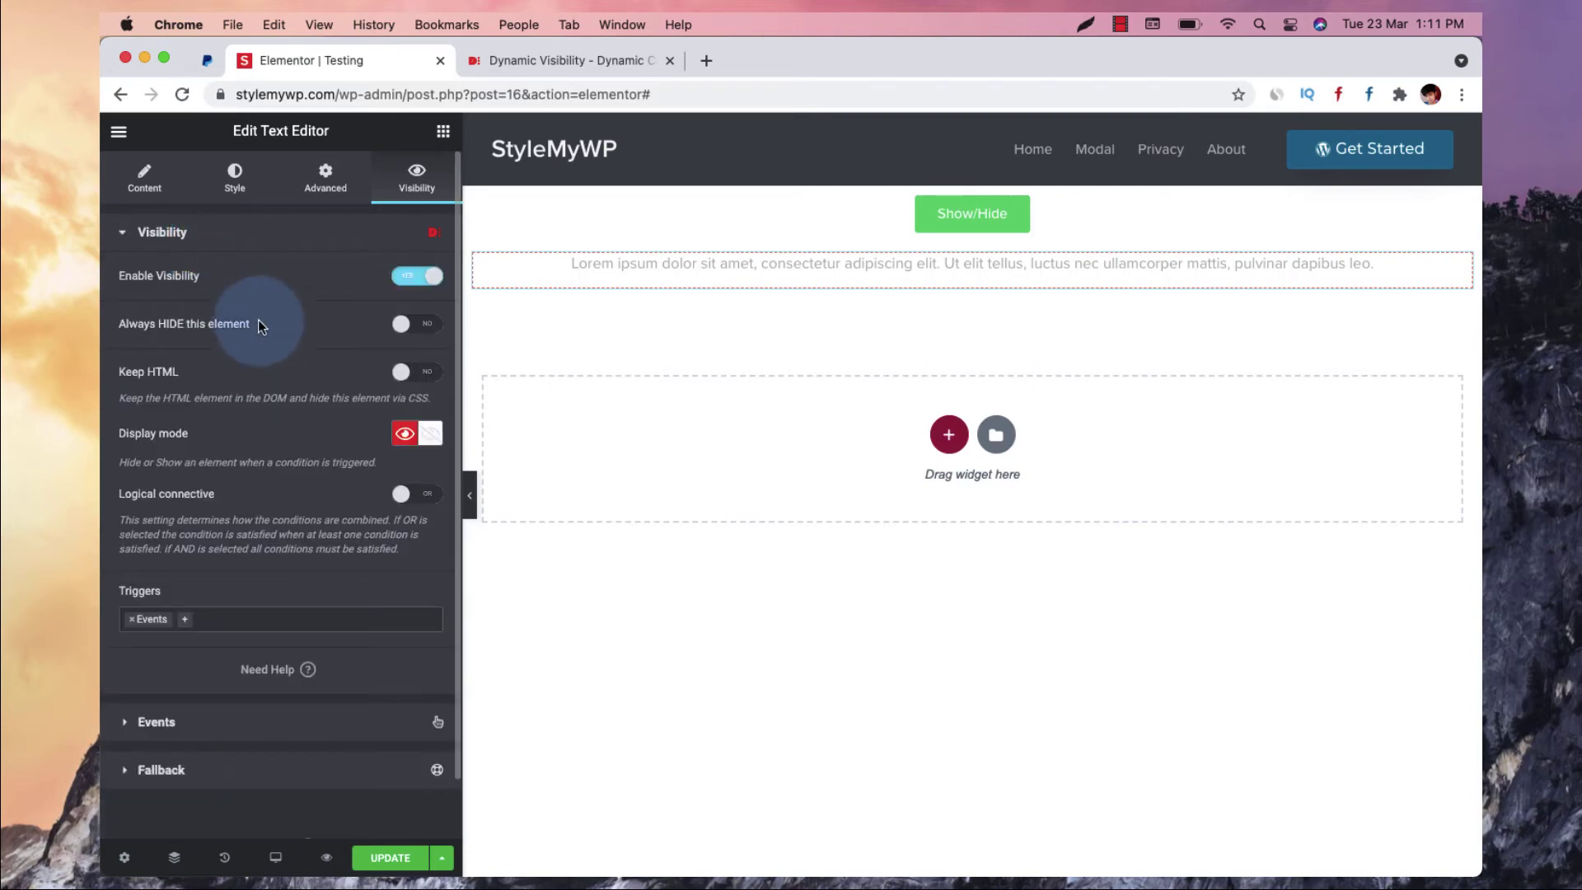
click(433, 377)
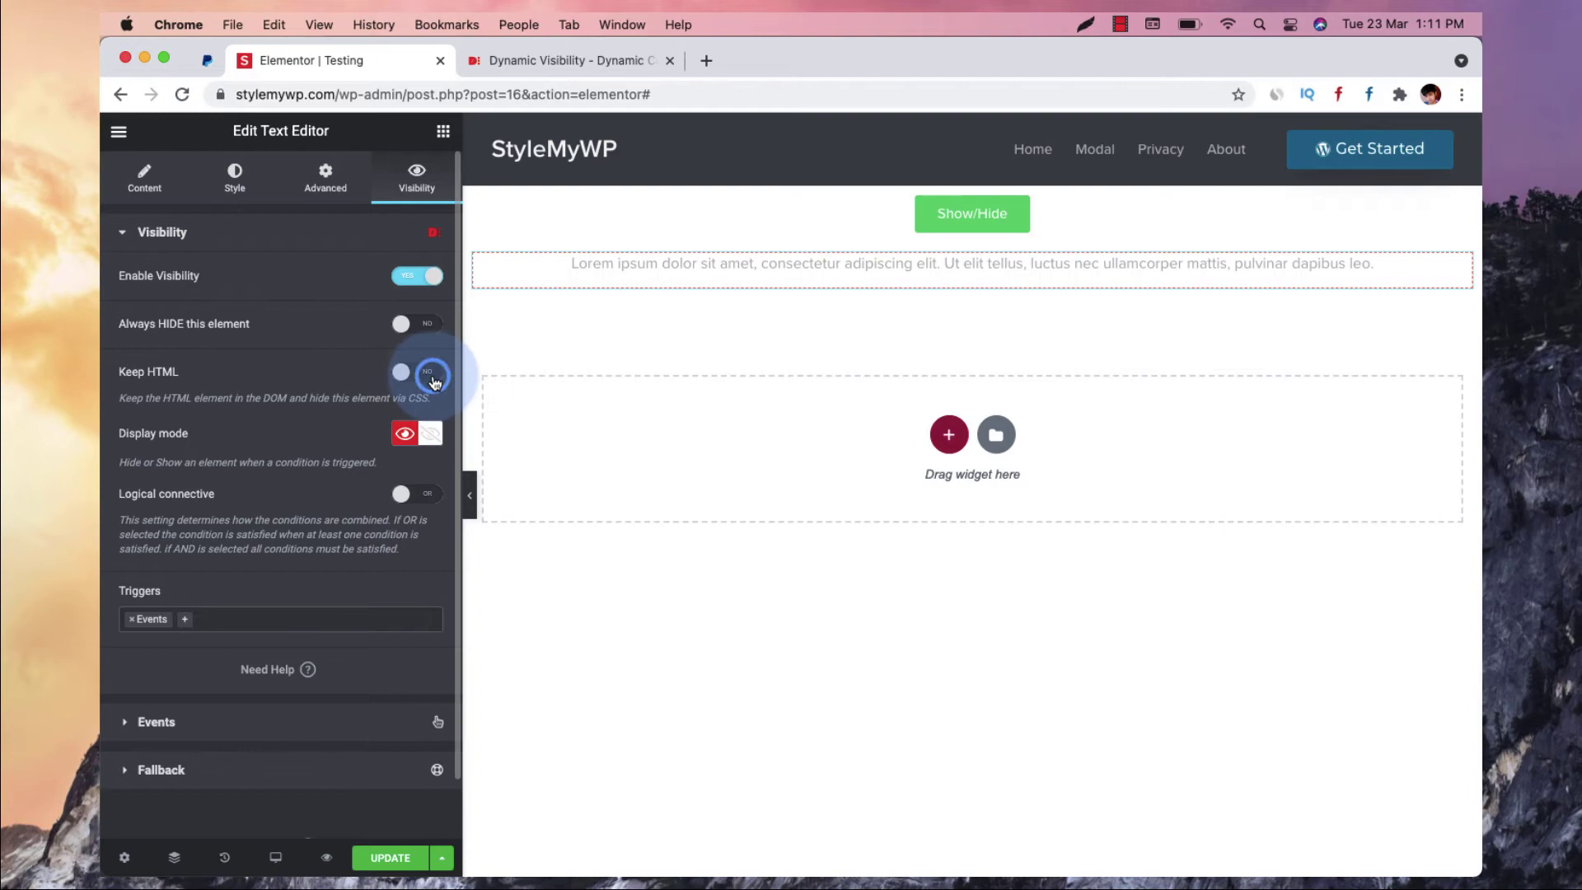
click(253, 733)
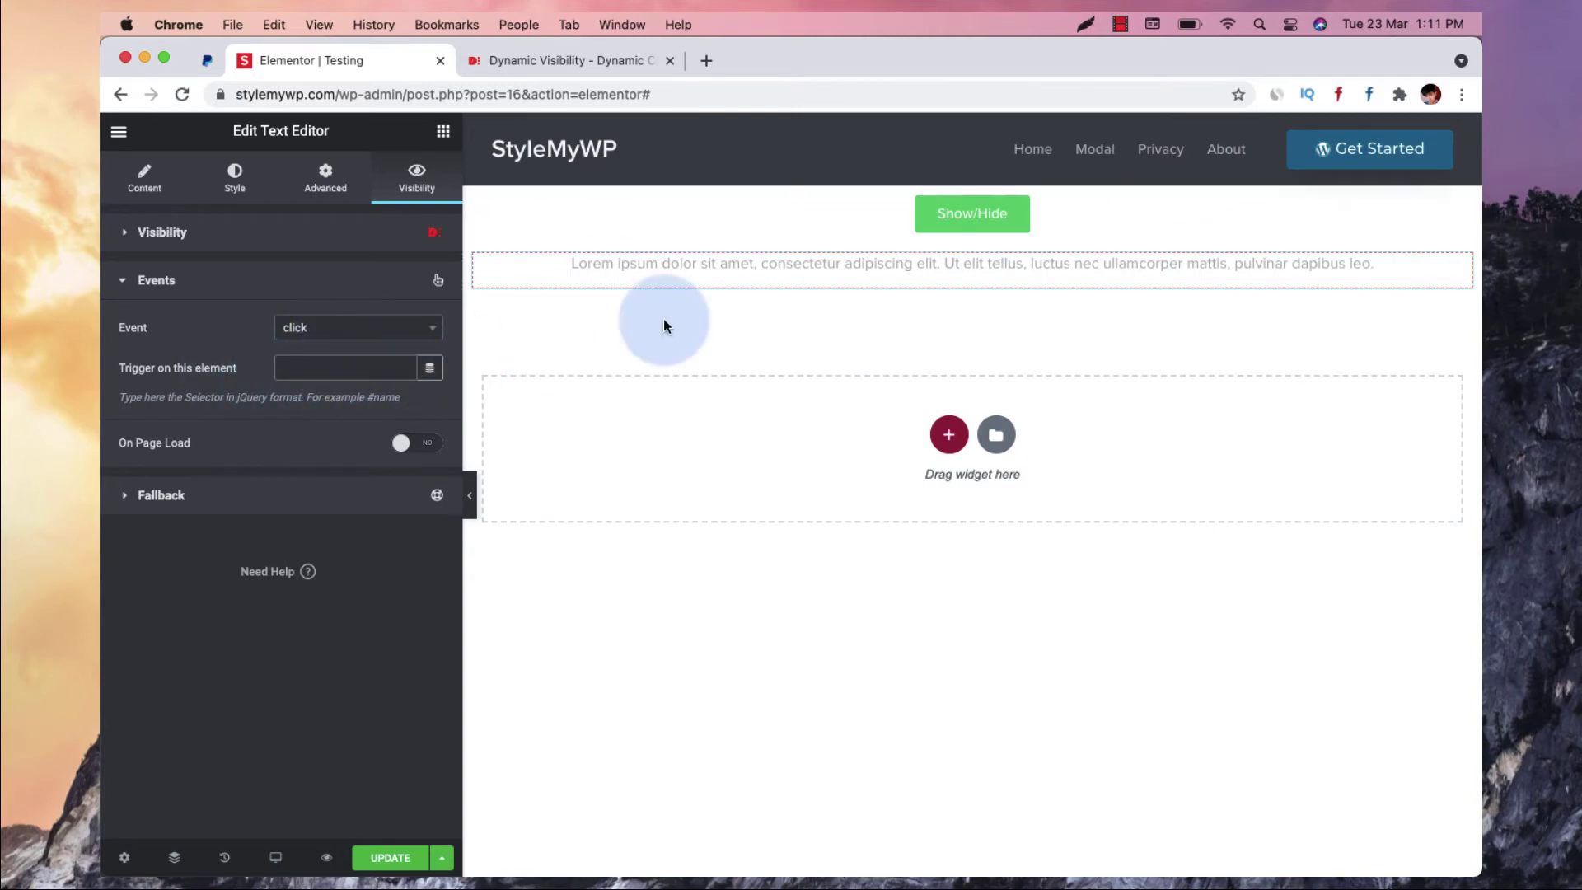
Set the Show/Hide button's Advanced CSS ID to 'toggle'
click(1086, 216)
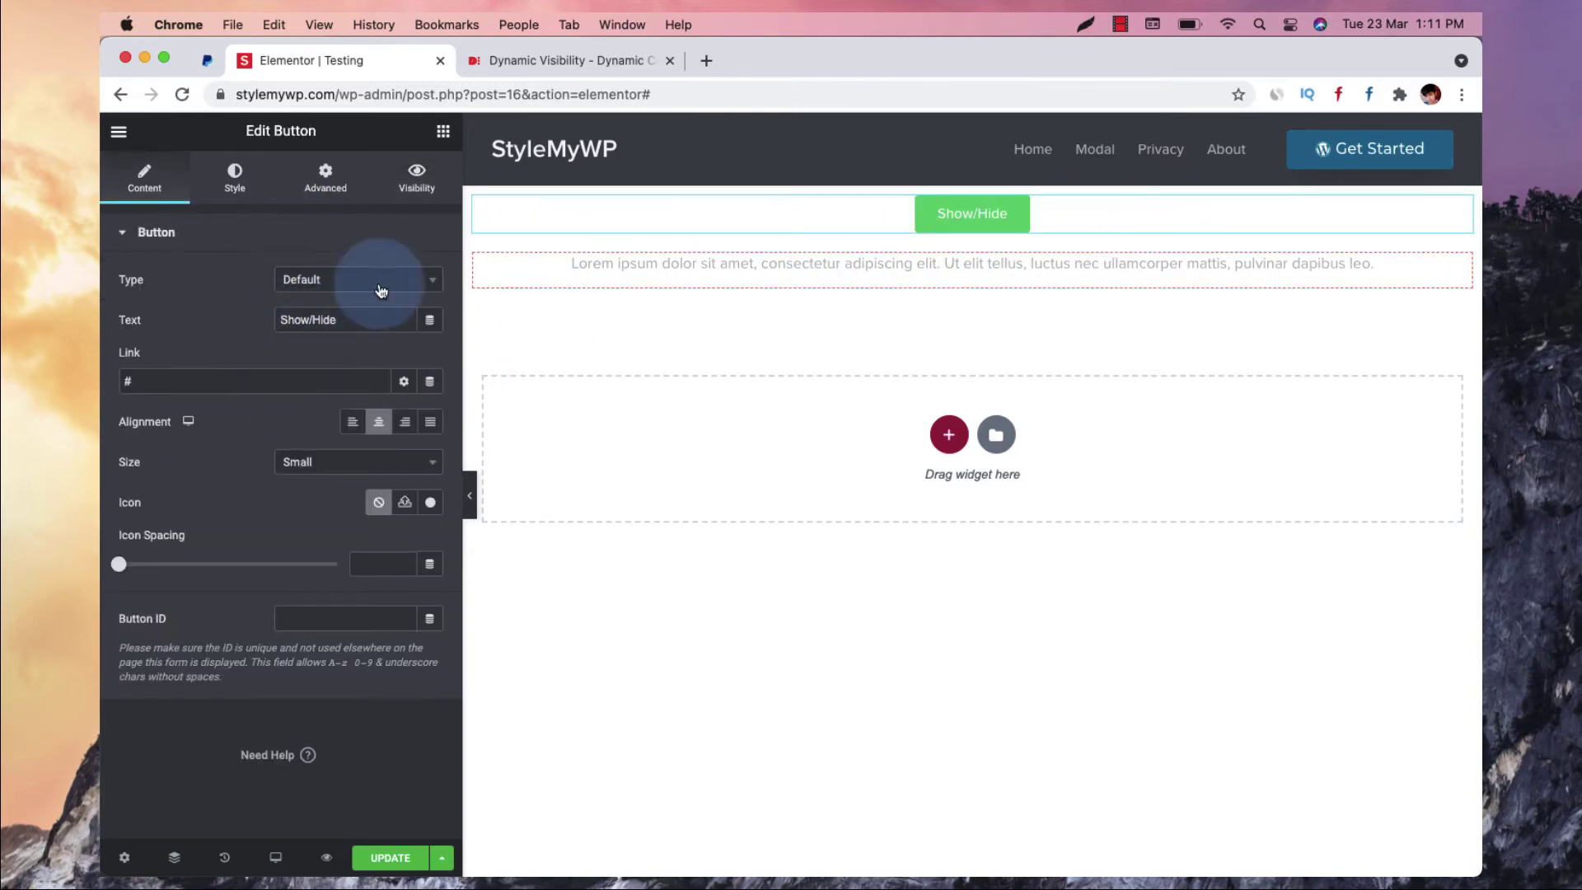
click(326, 176)
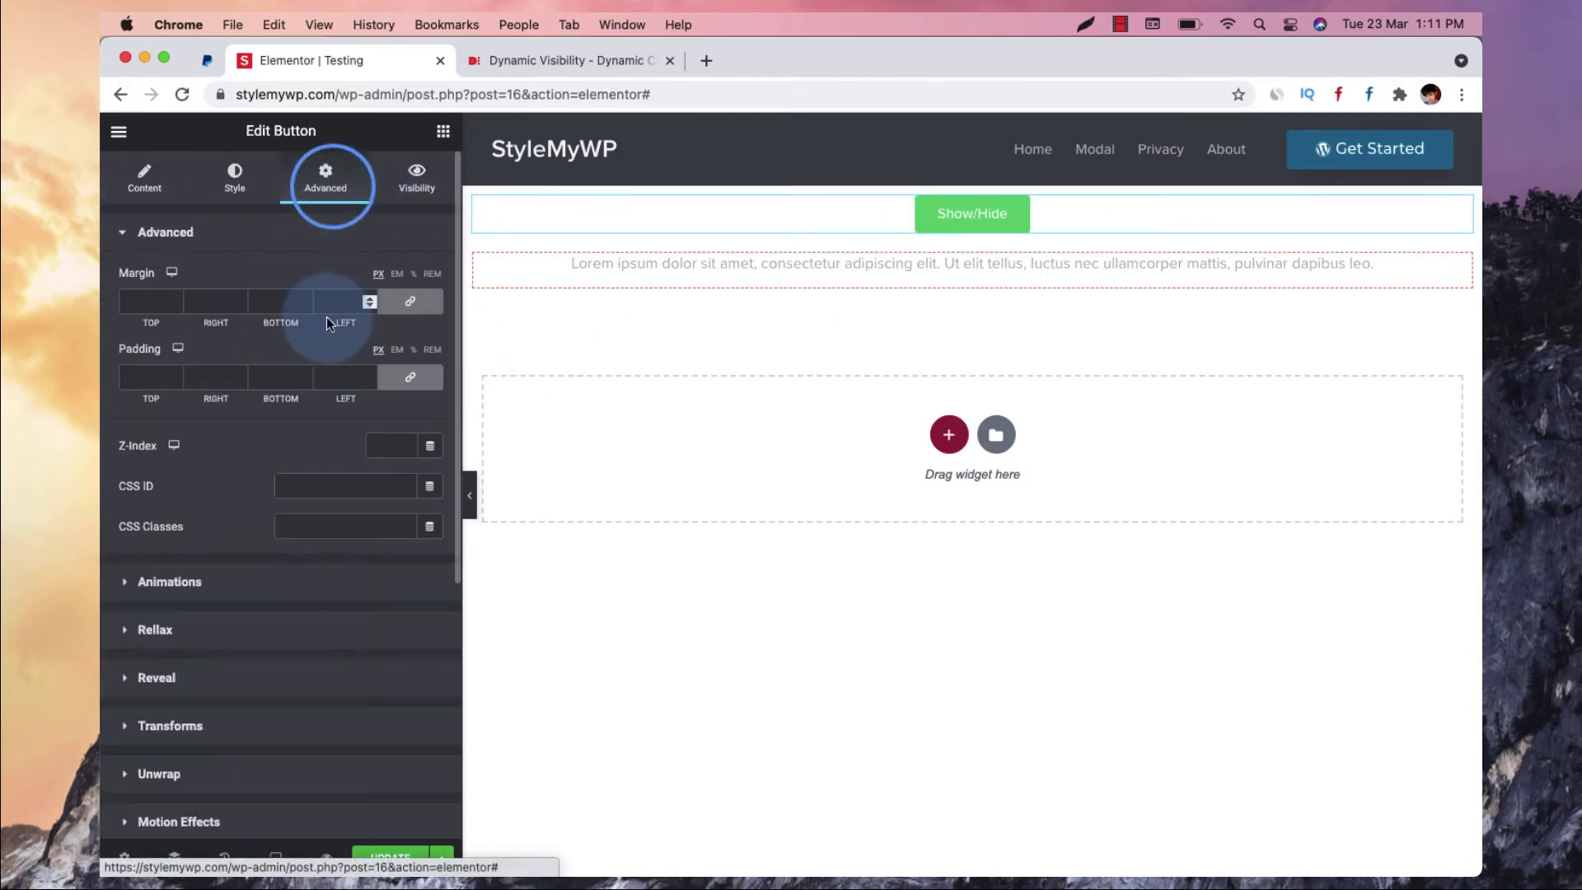
click(335, 494)
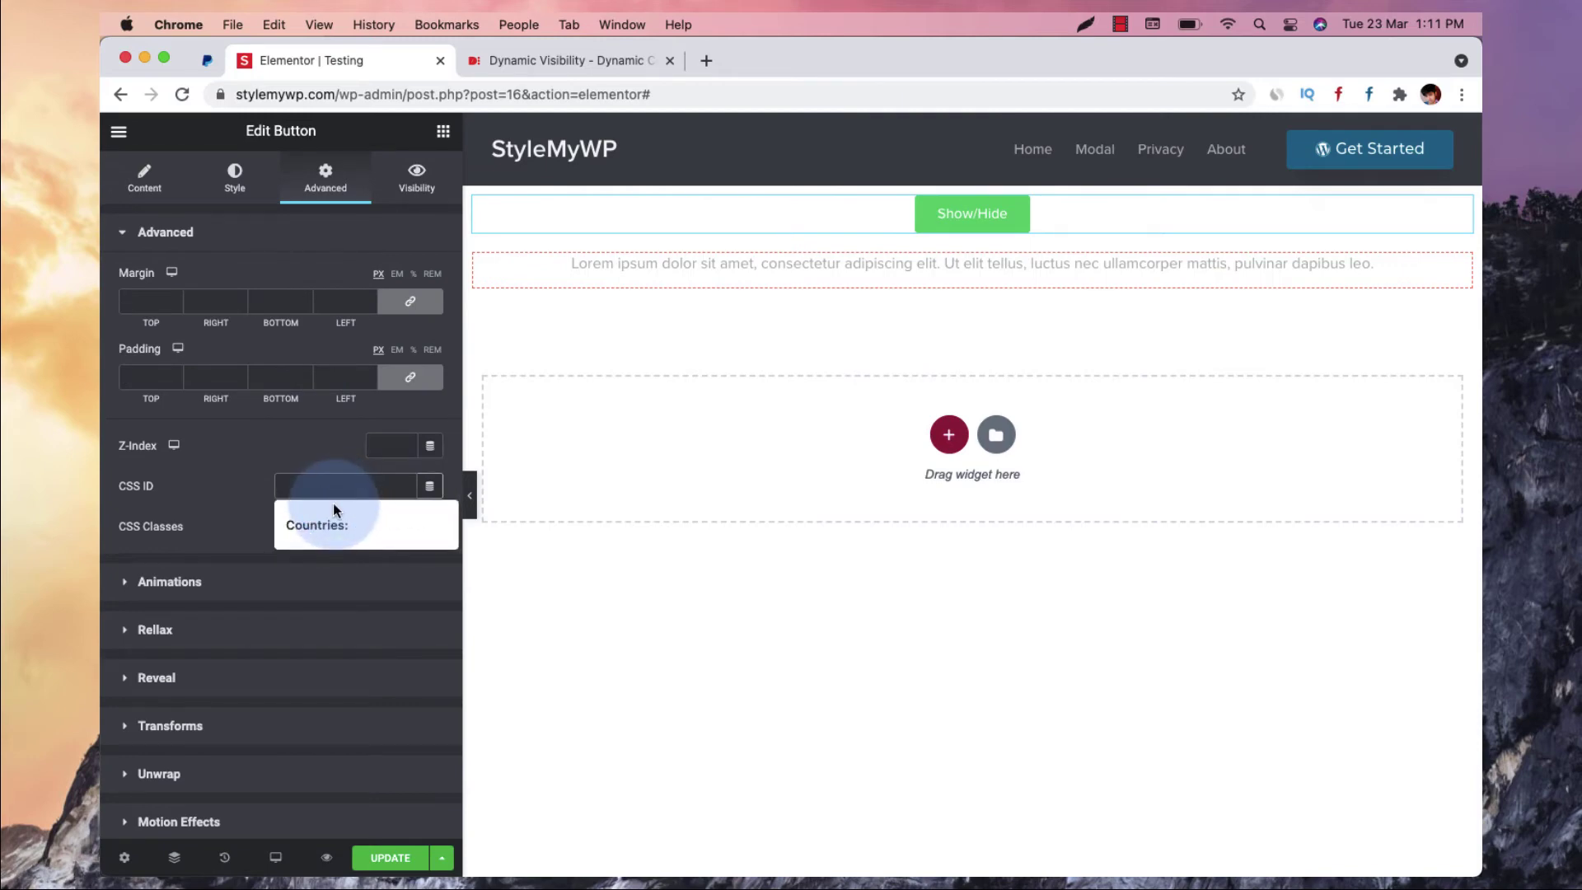
text(toggle)
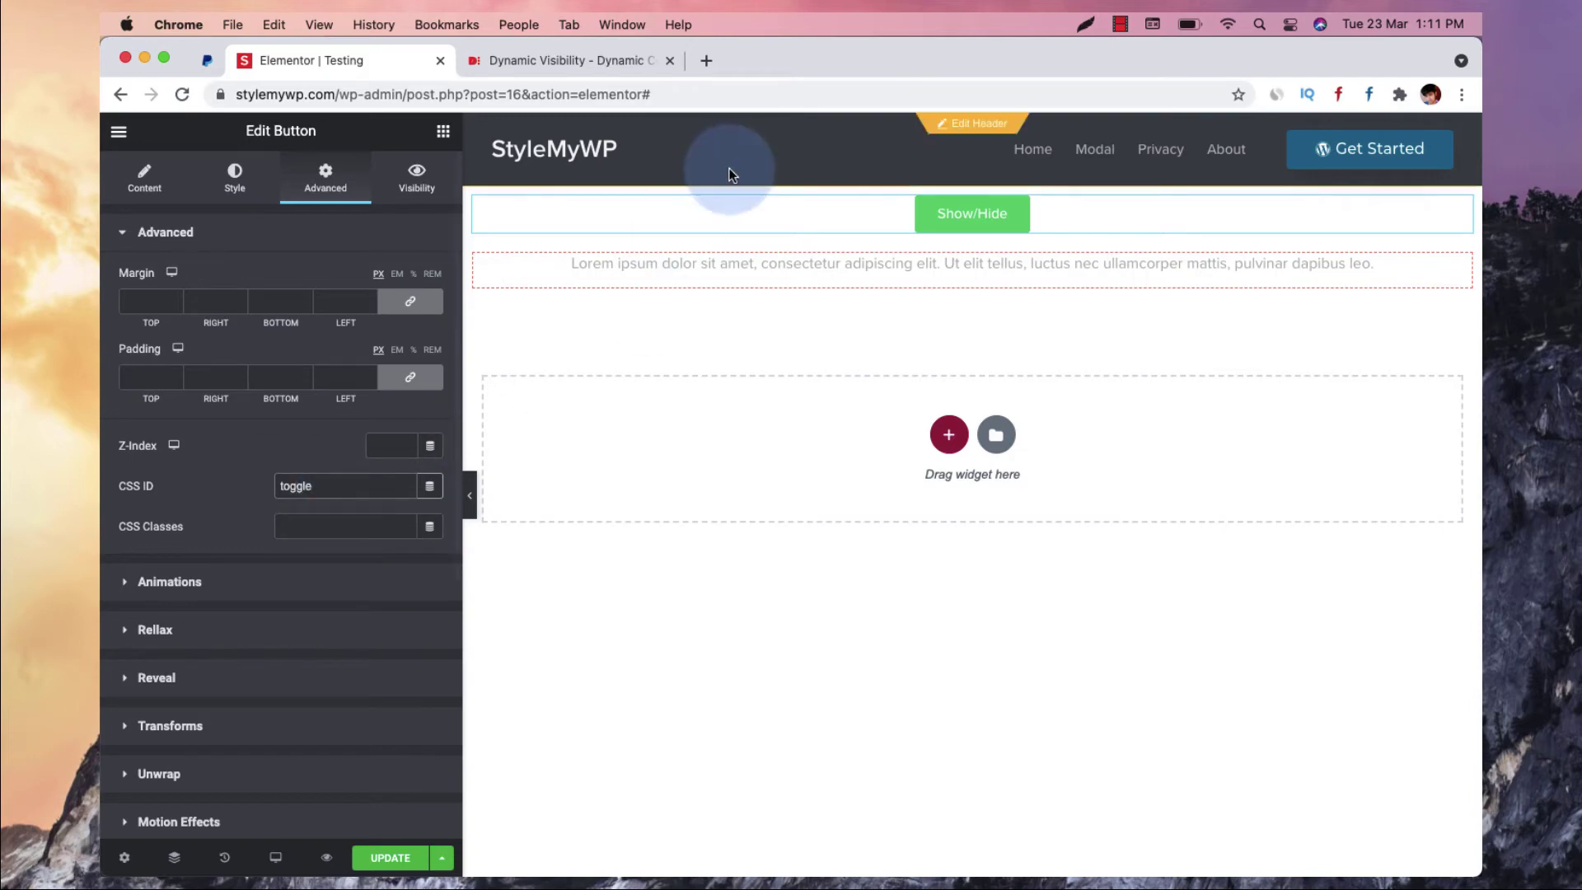
click(725, 267)
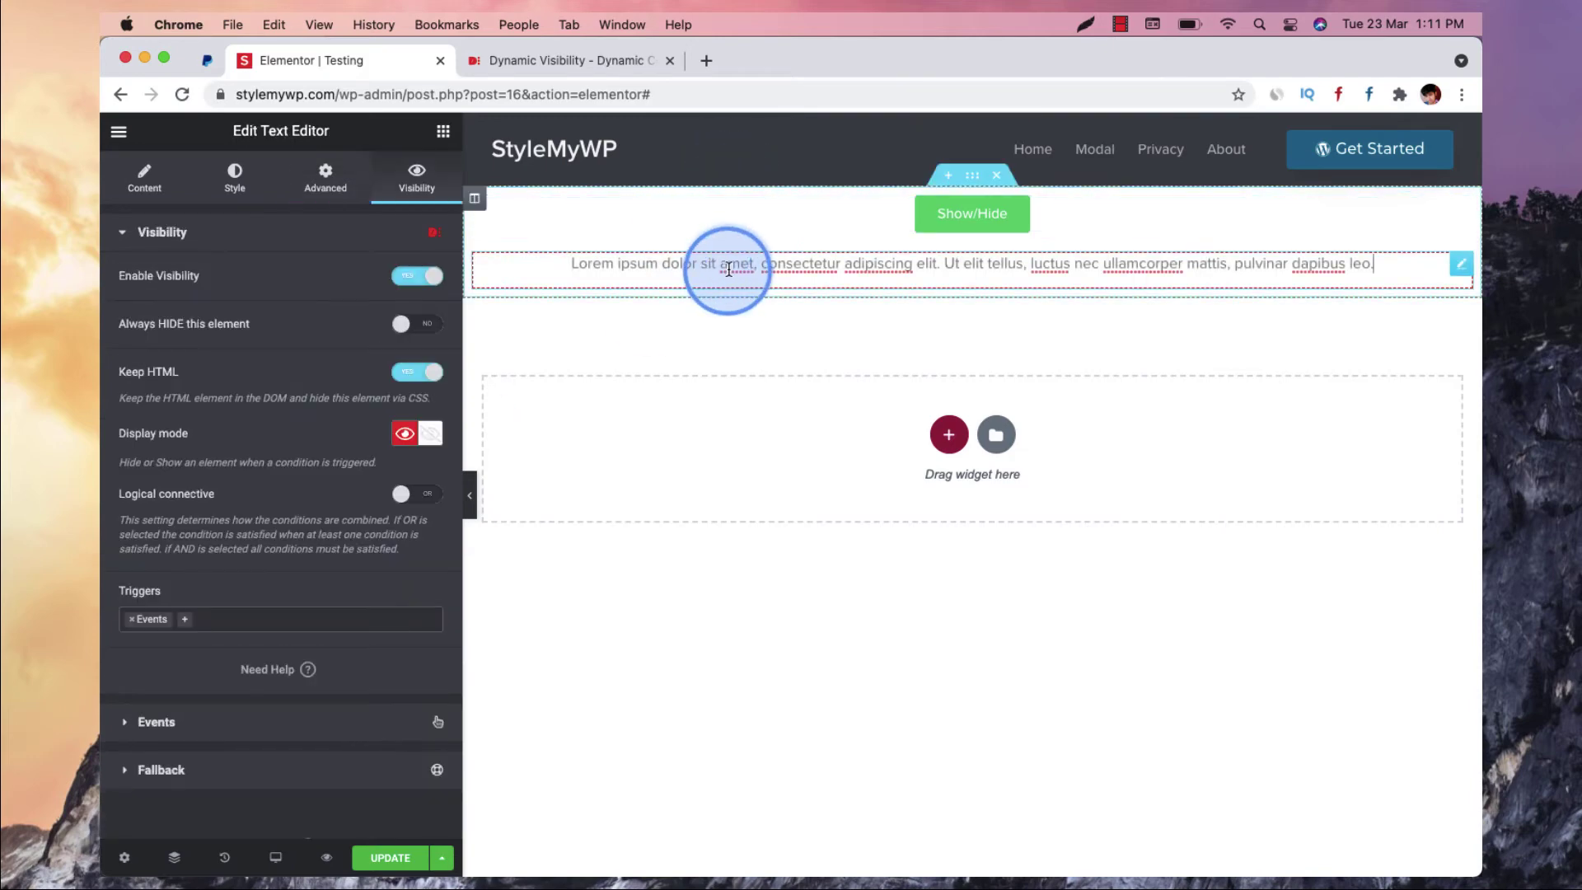
Trigger the text on element #toggle with Slide show animation and Toggle enabled
click(187, 739)
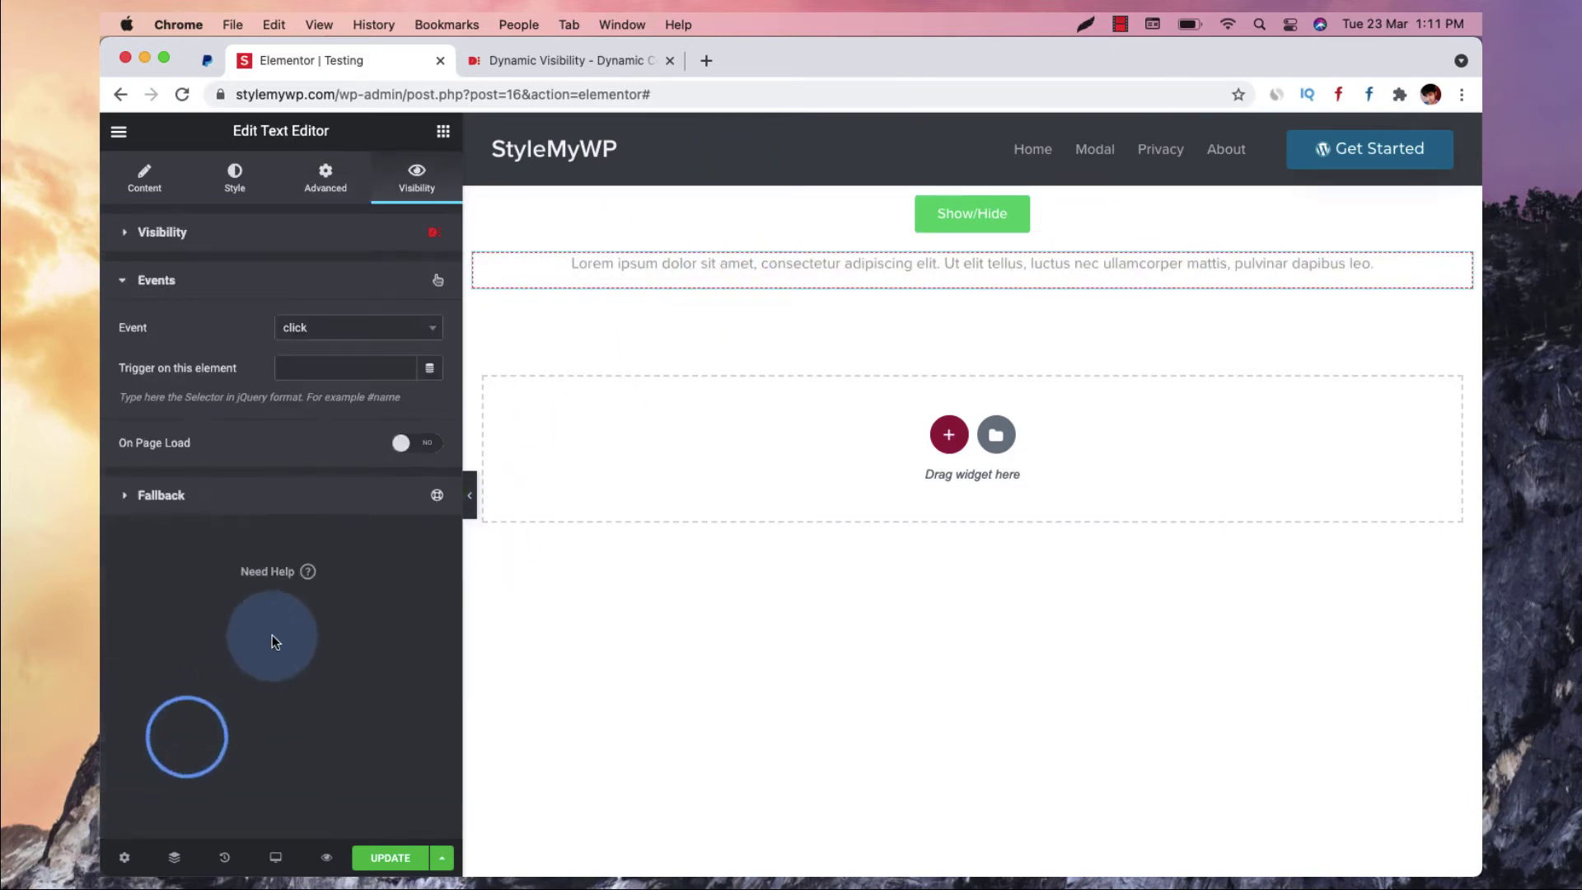
click(300, 365)
text(#toggle)
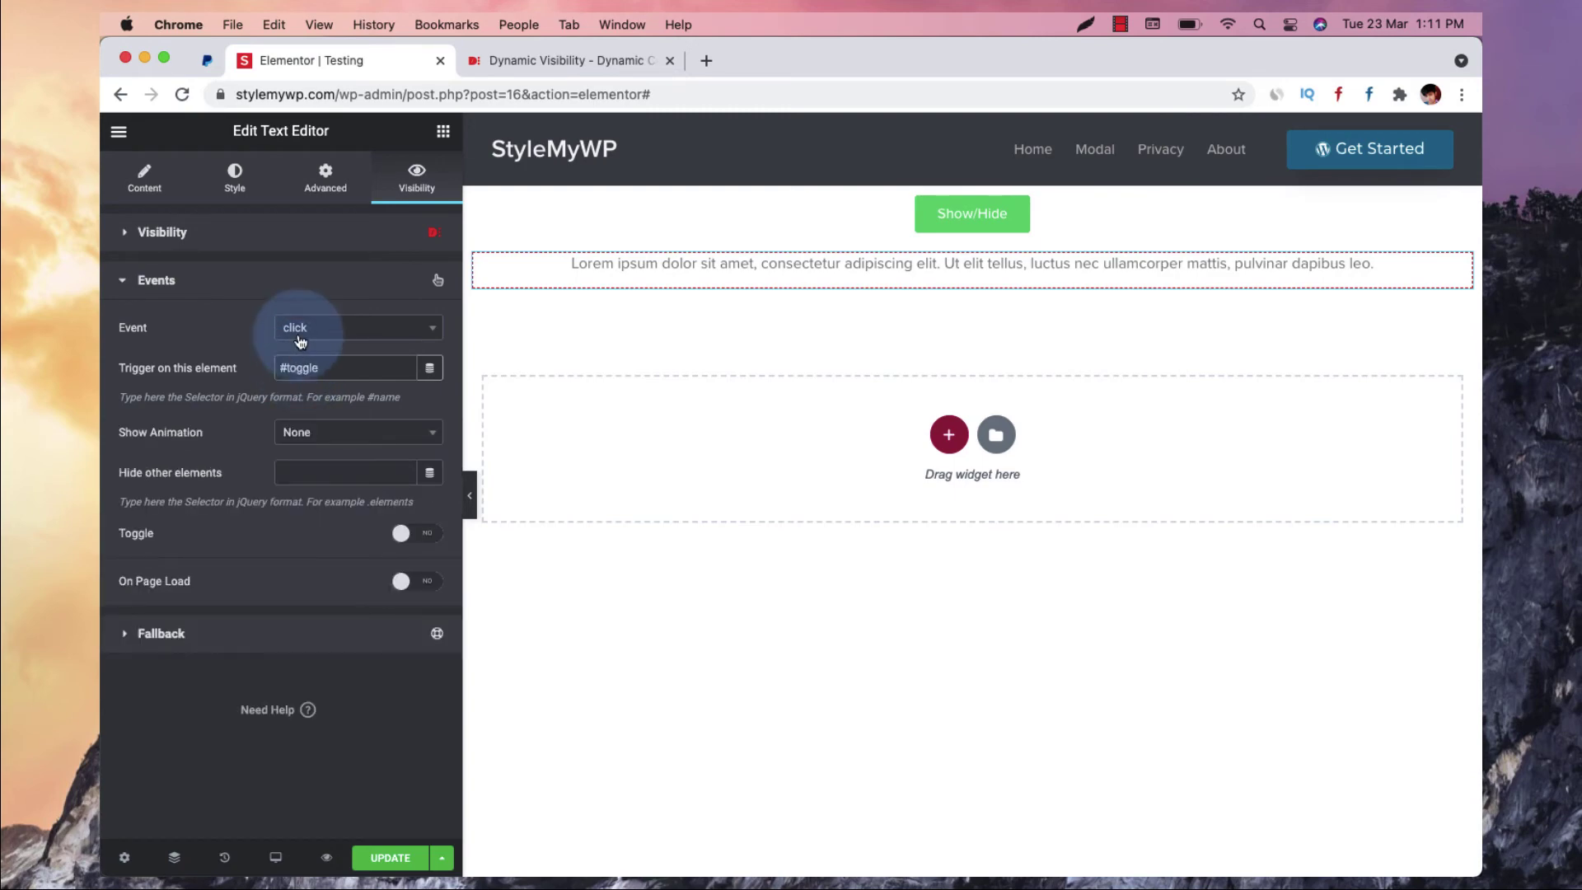
click(325, 432)
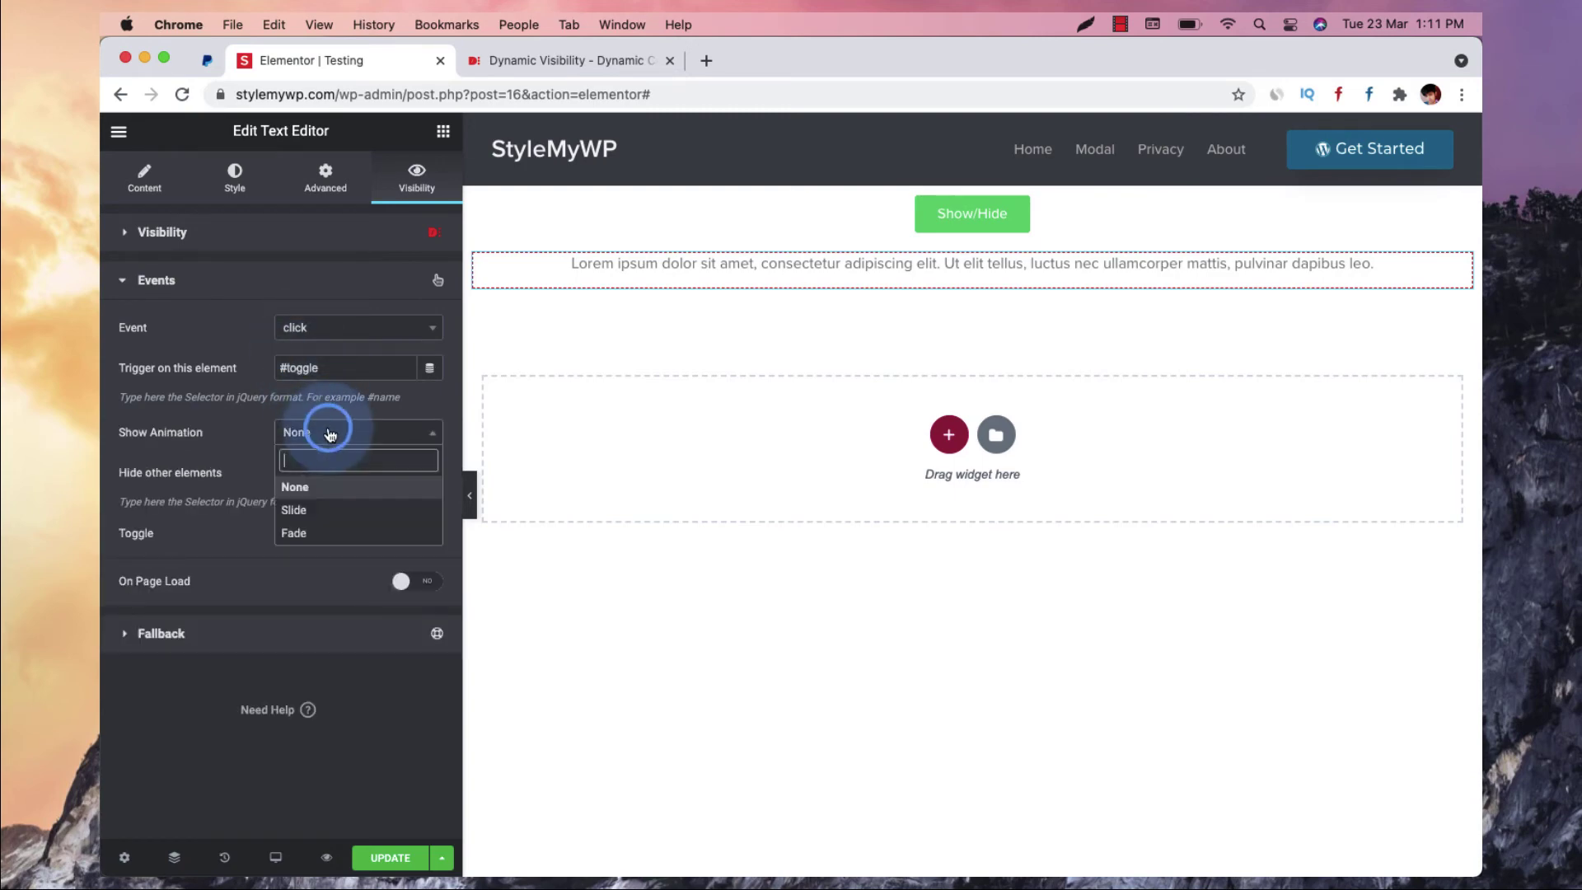
click(313, 510)
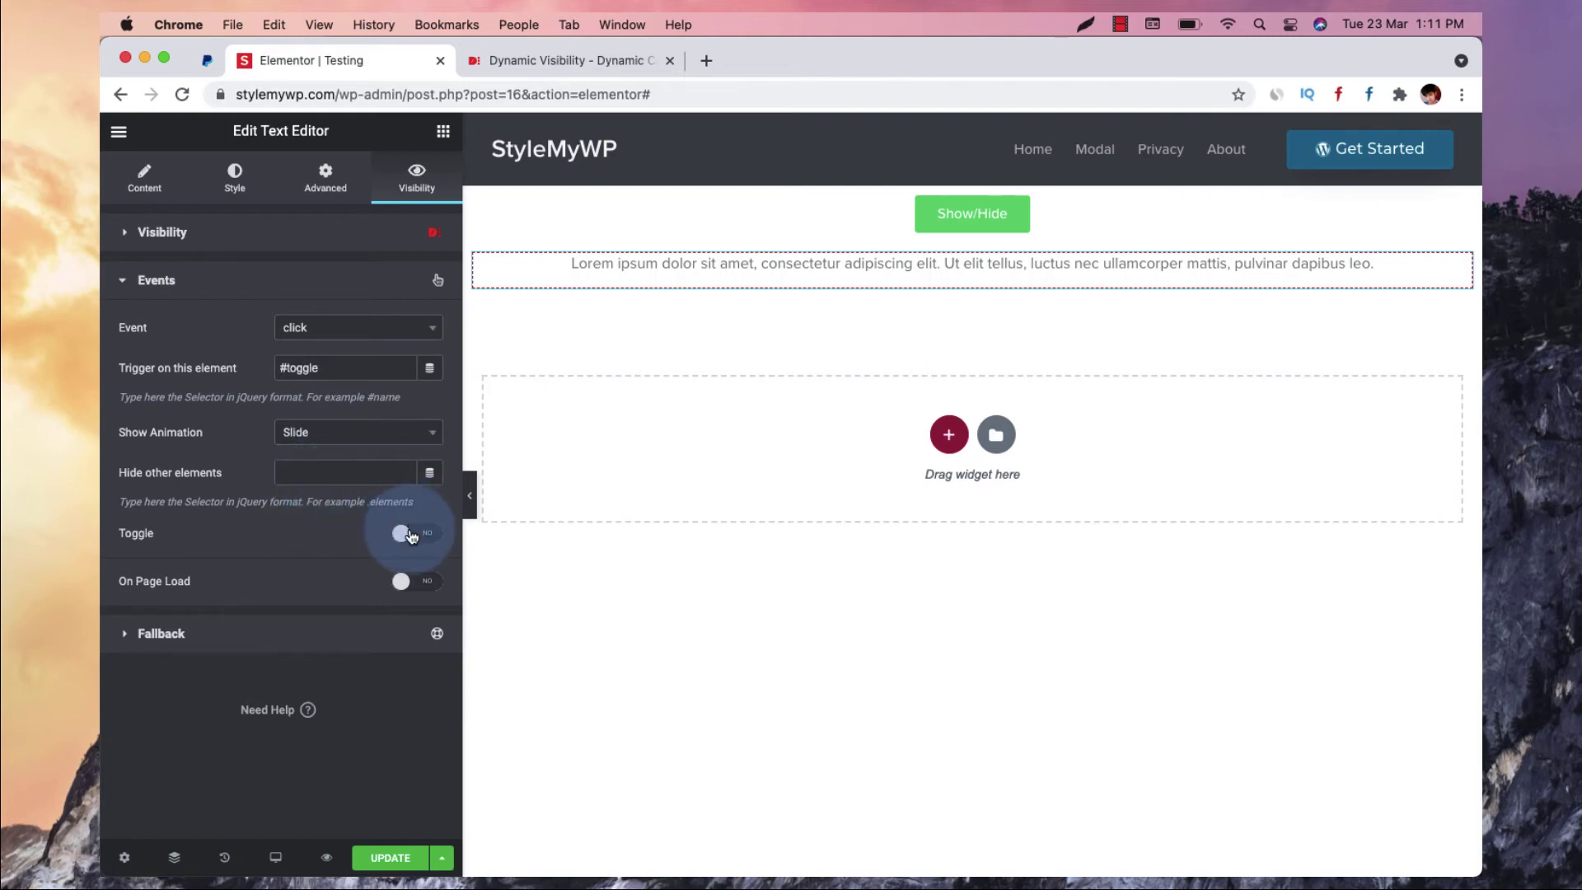
click(410, 536)
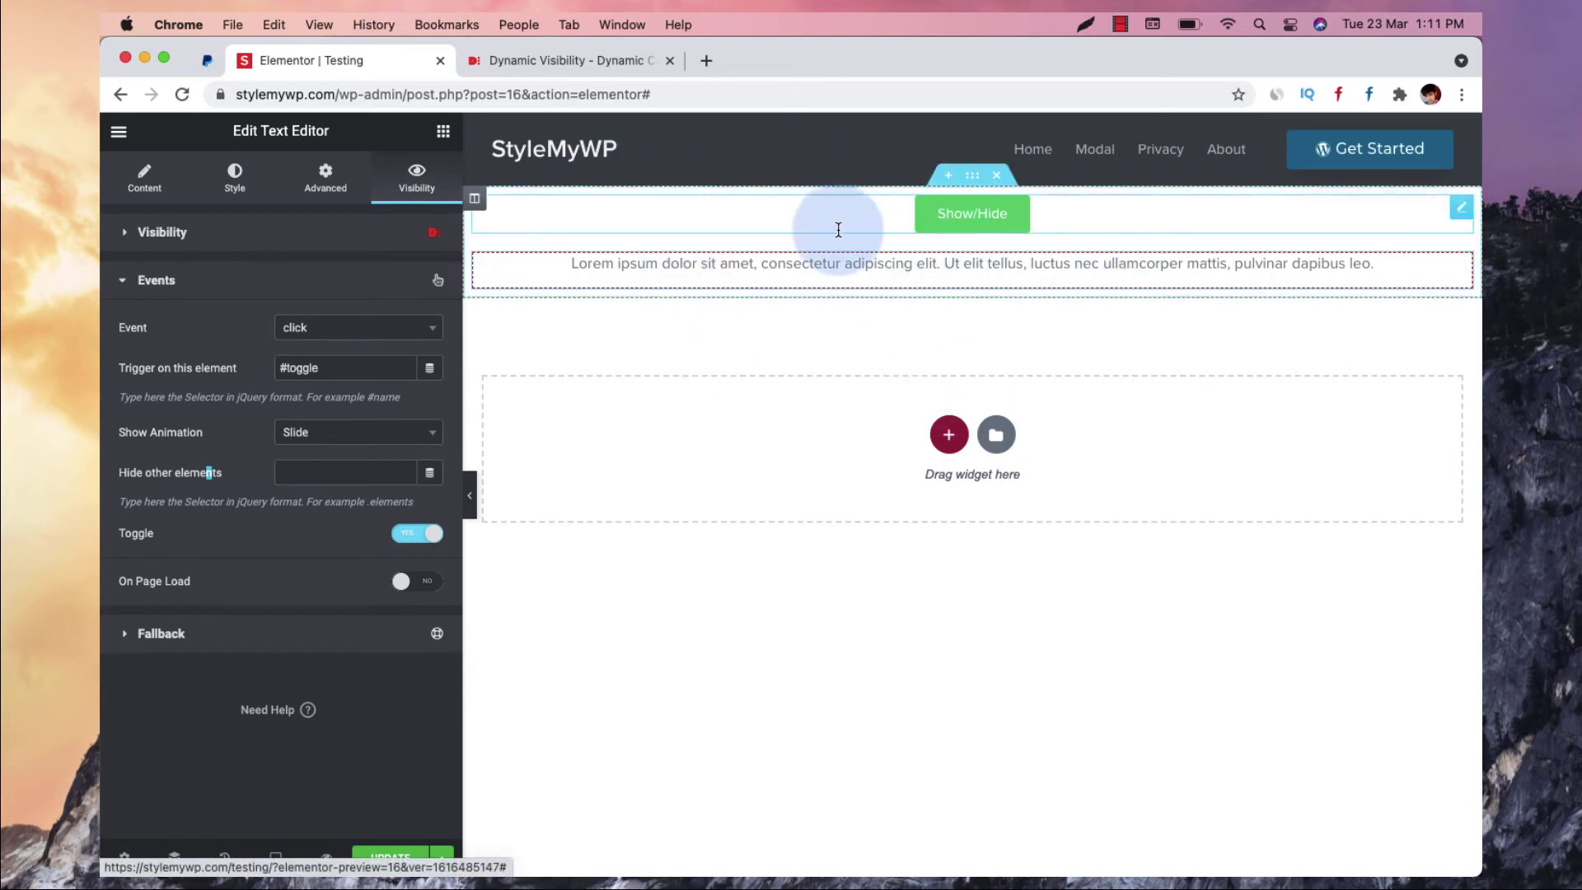
click(371, 472)
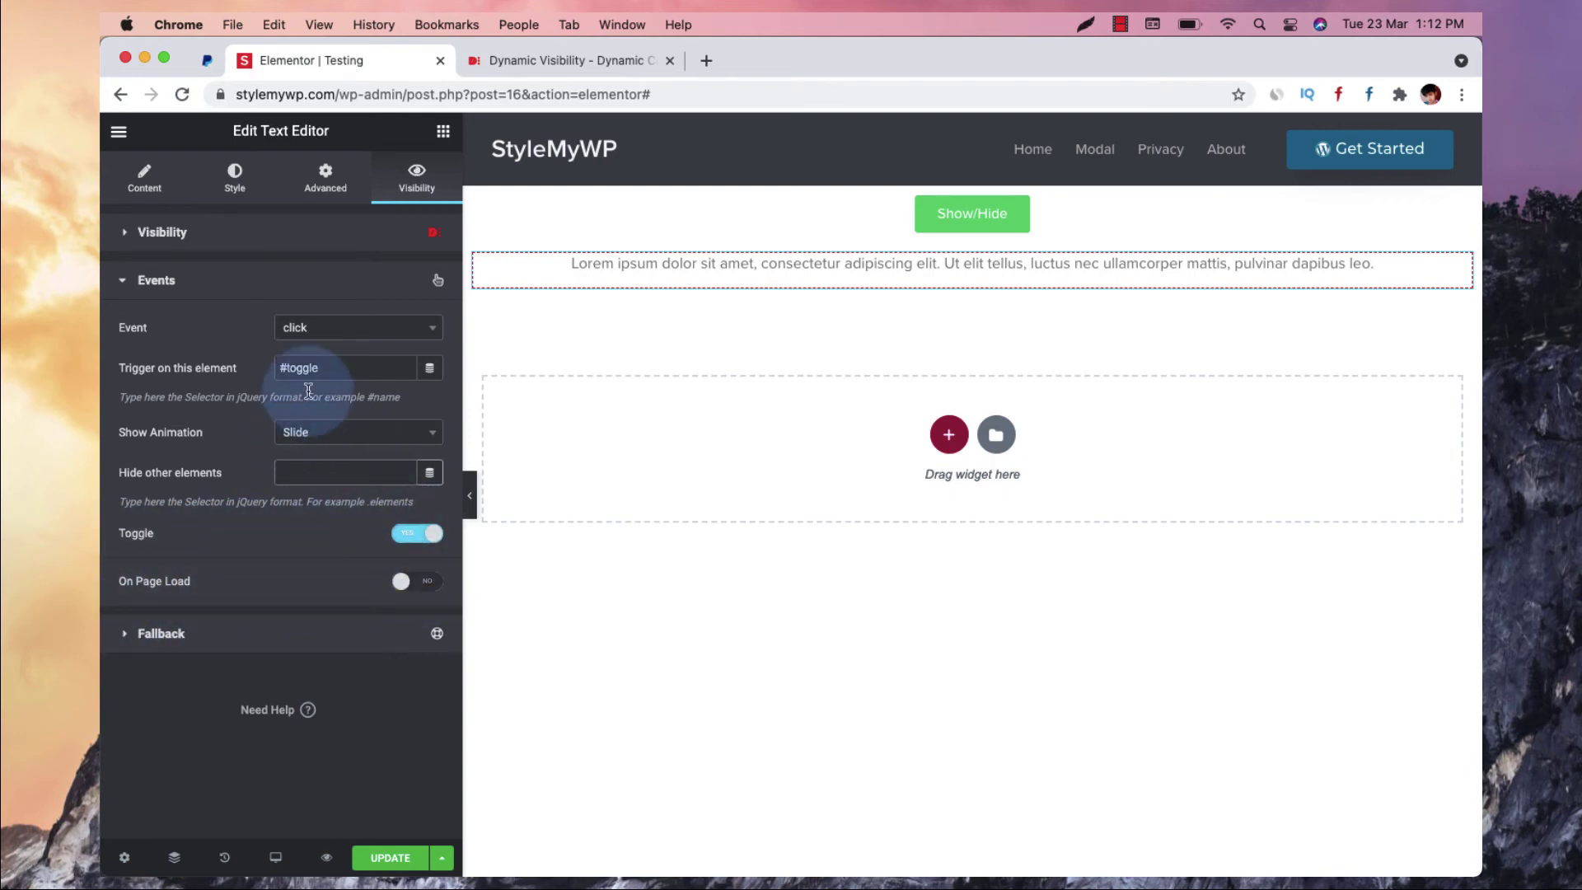
Keep click as the triggering event and save the page with UPDATE
click(313, 328)
click(313, 328)
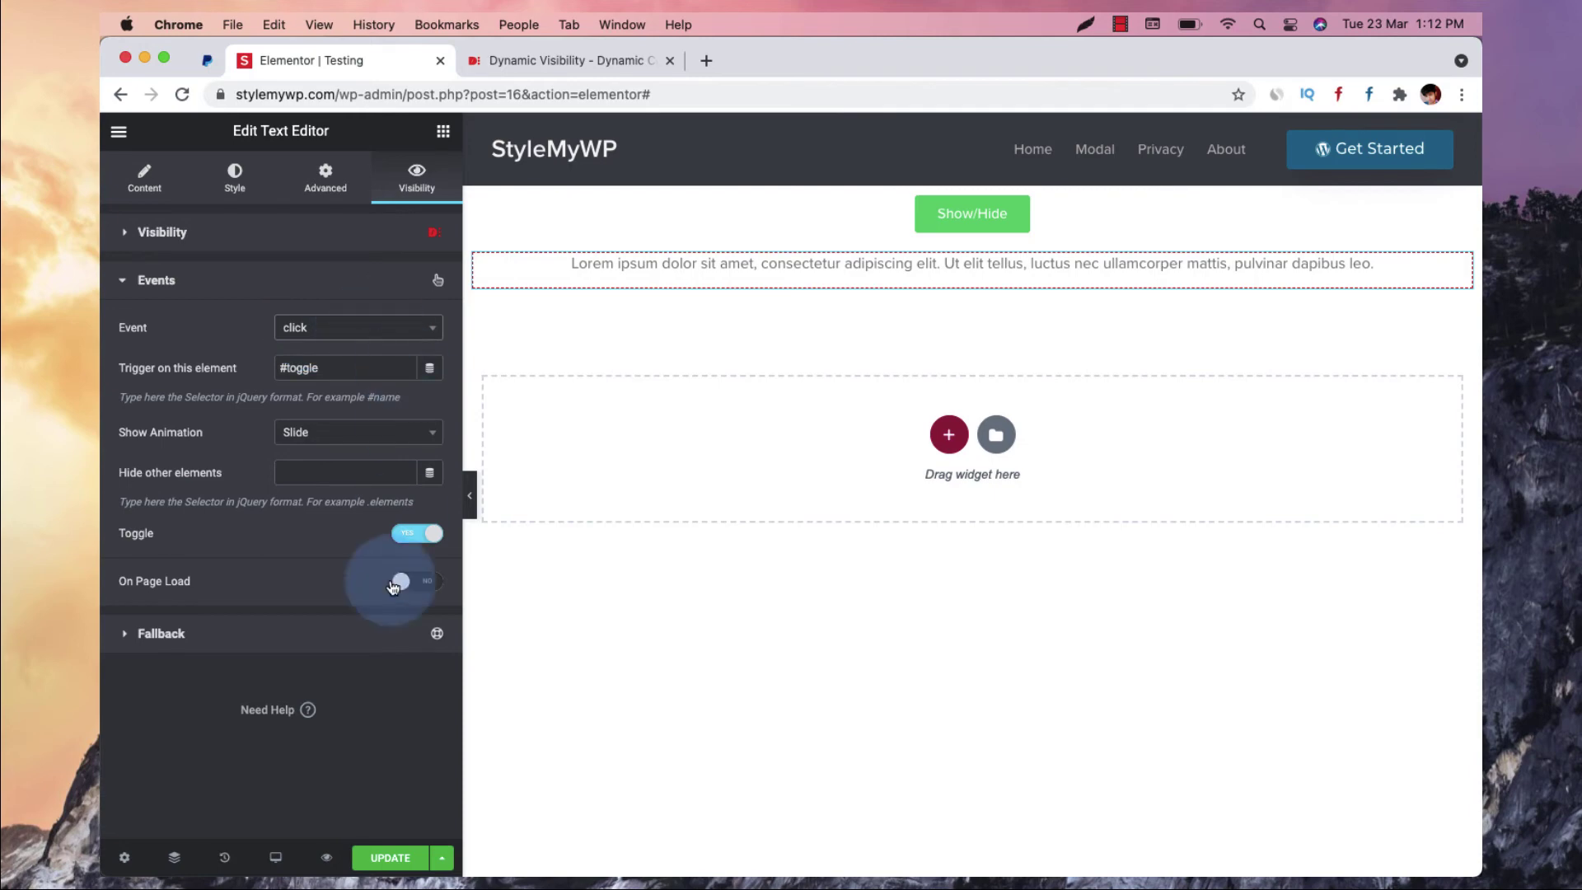
click(387, 857)
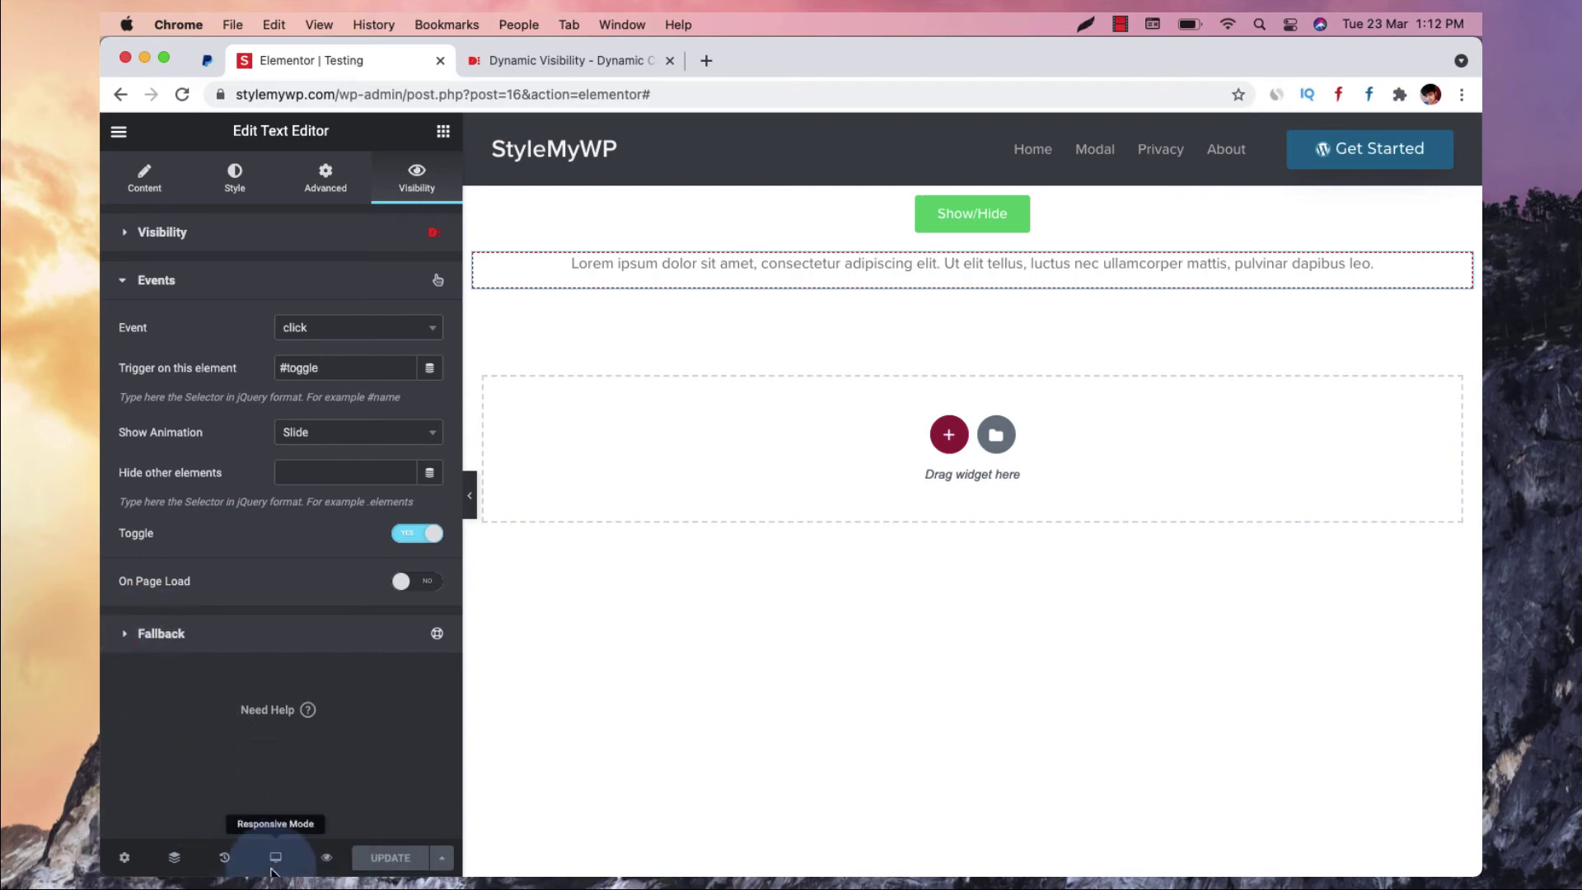
Preview the page and click Show/Hide repeatedly to reveal and hide the paragraph
click(321, 866)
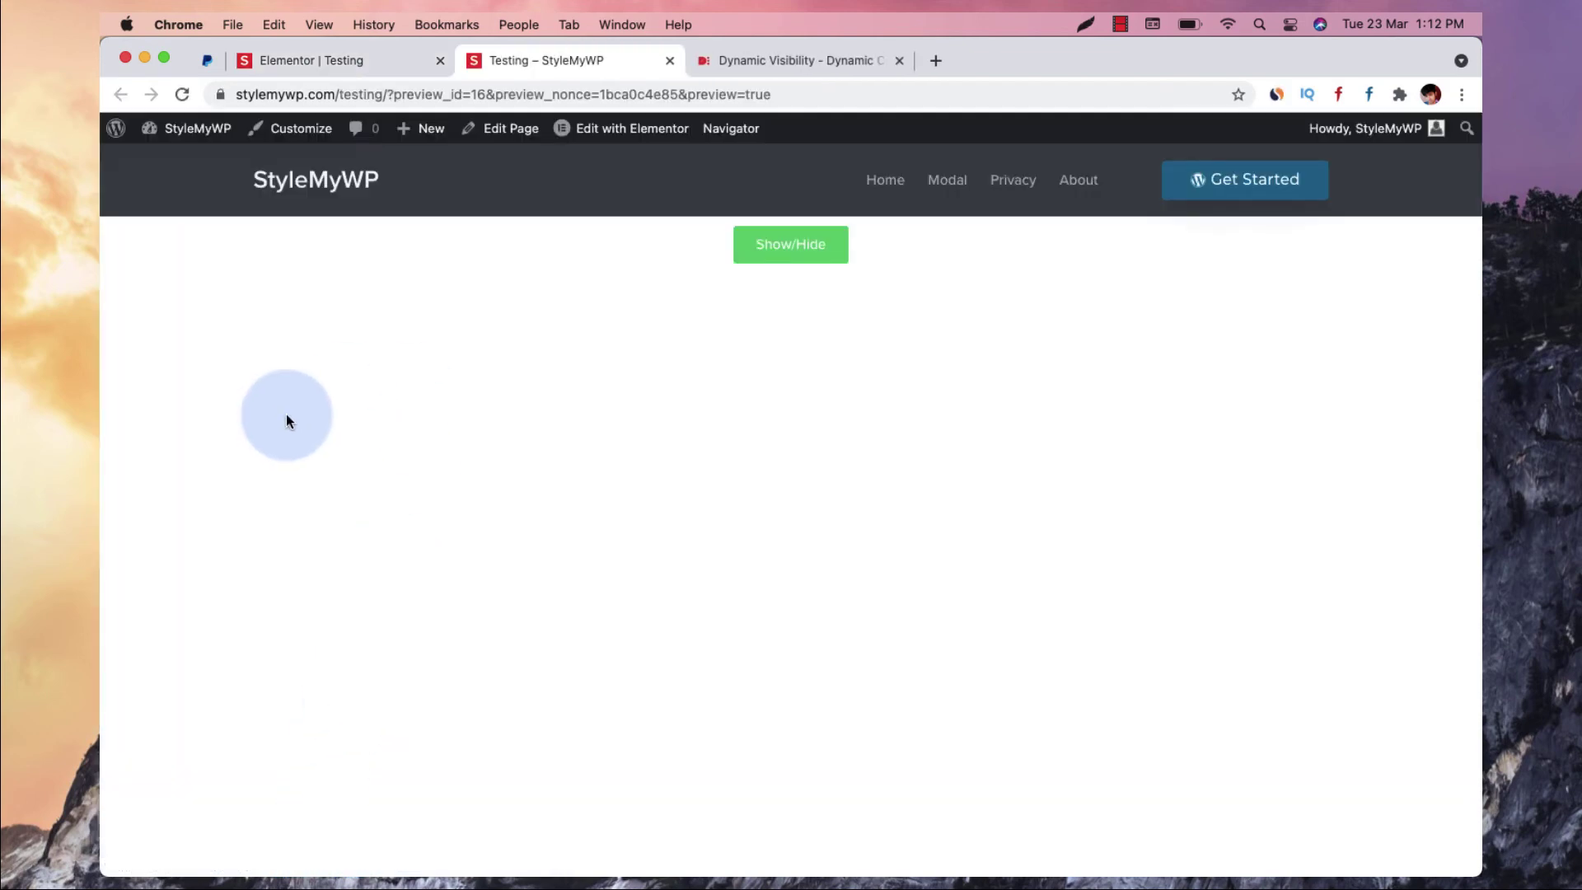
click(741, 252)
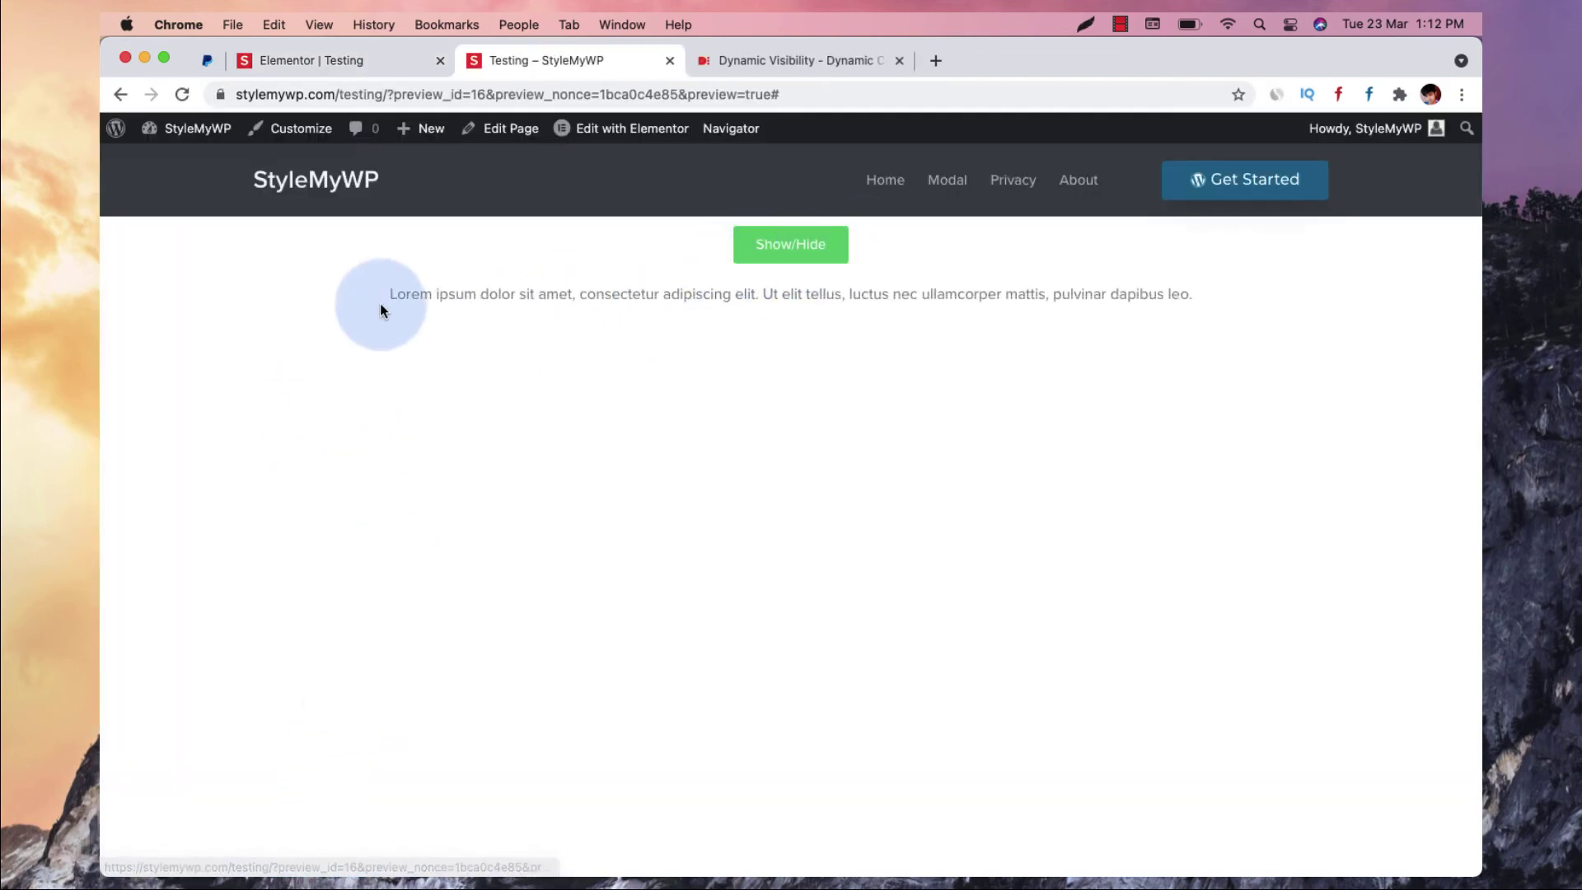
click(804, 257)
click(830, 254)
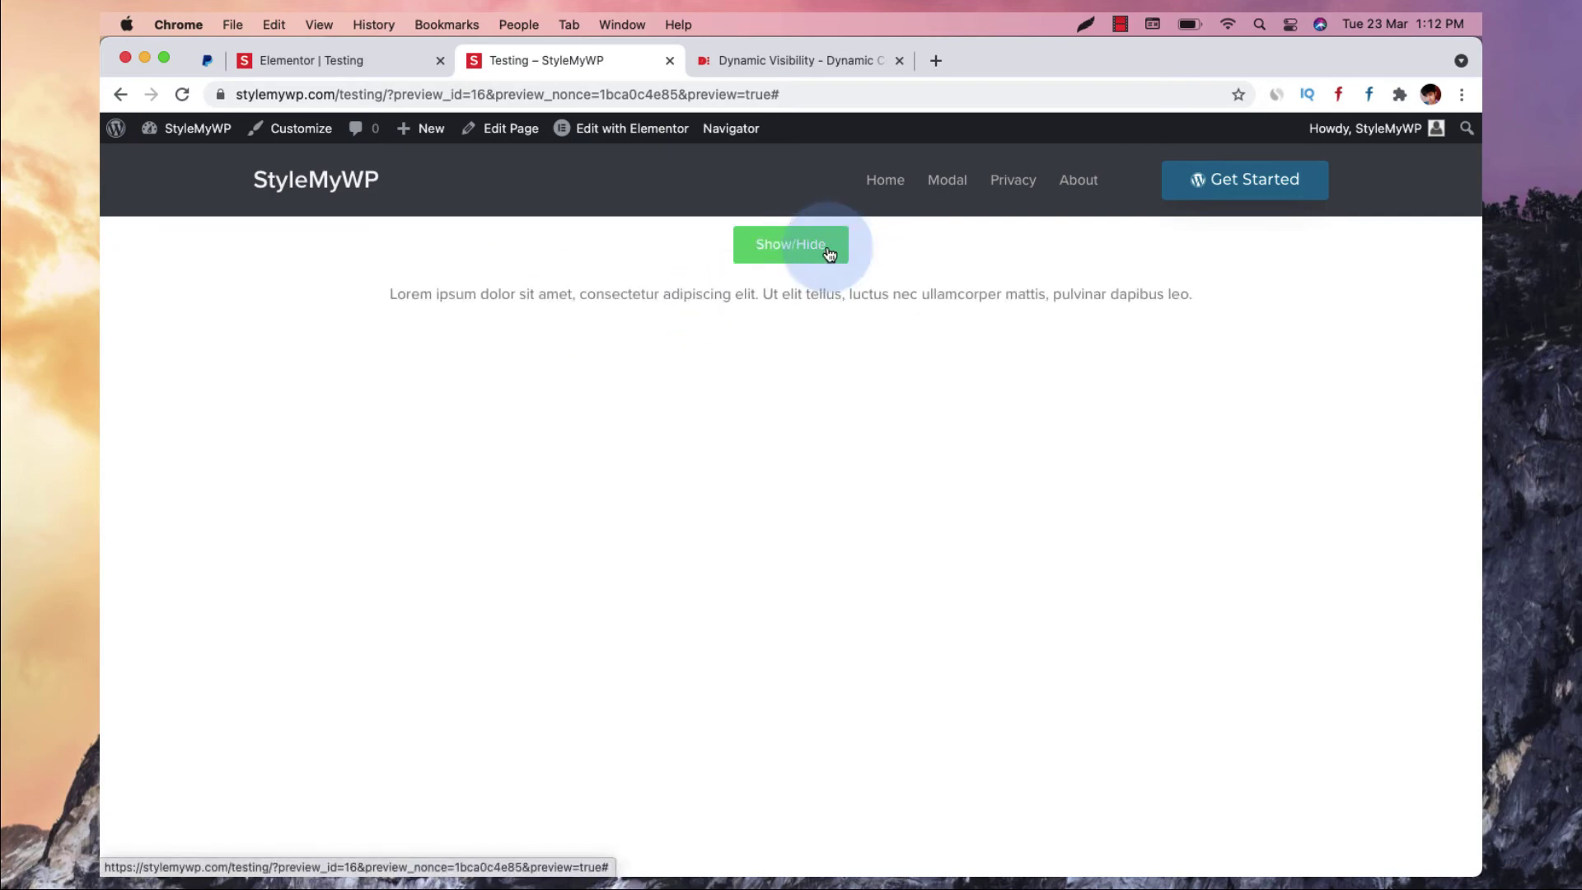
click(830, 254)
click(367, 64)
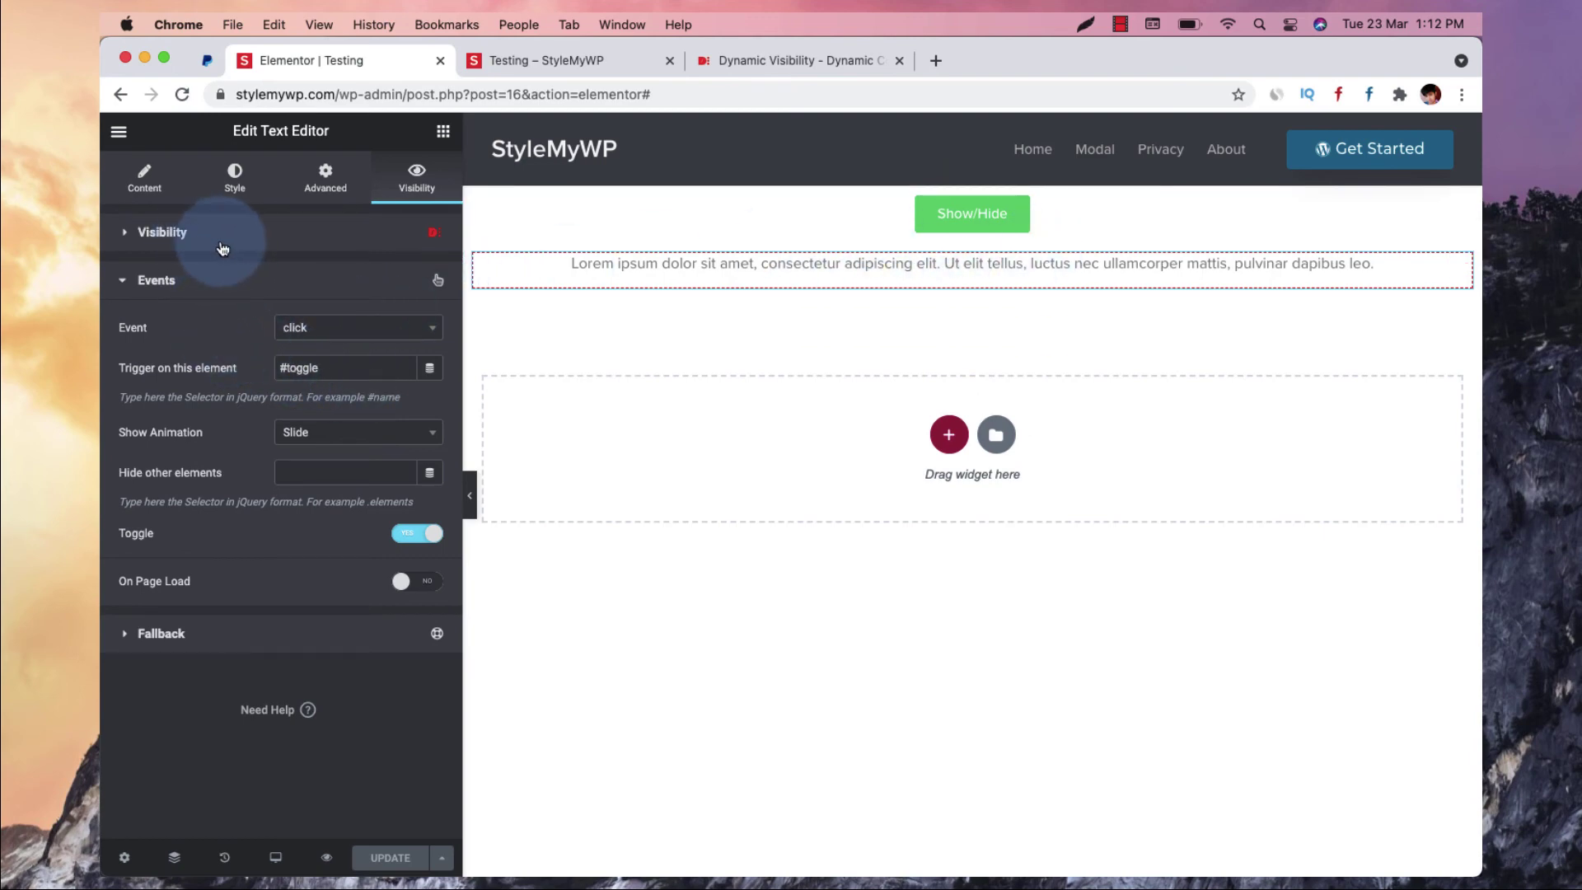
Check the button's 'toggle' CSS ID and the text's #toggle trigger selector, then view its Content tab
click(1141, 216)
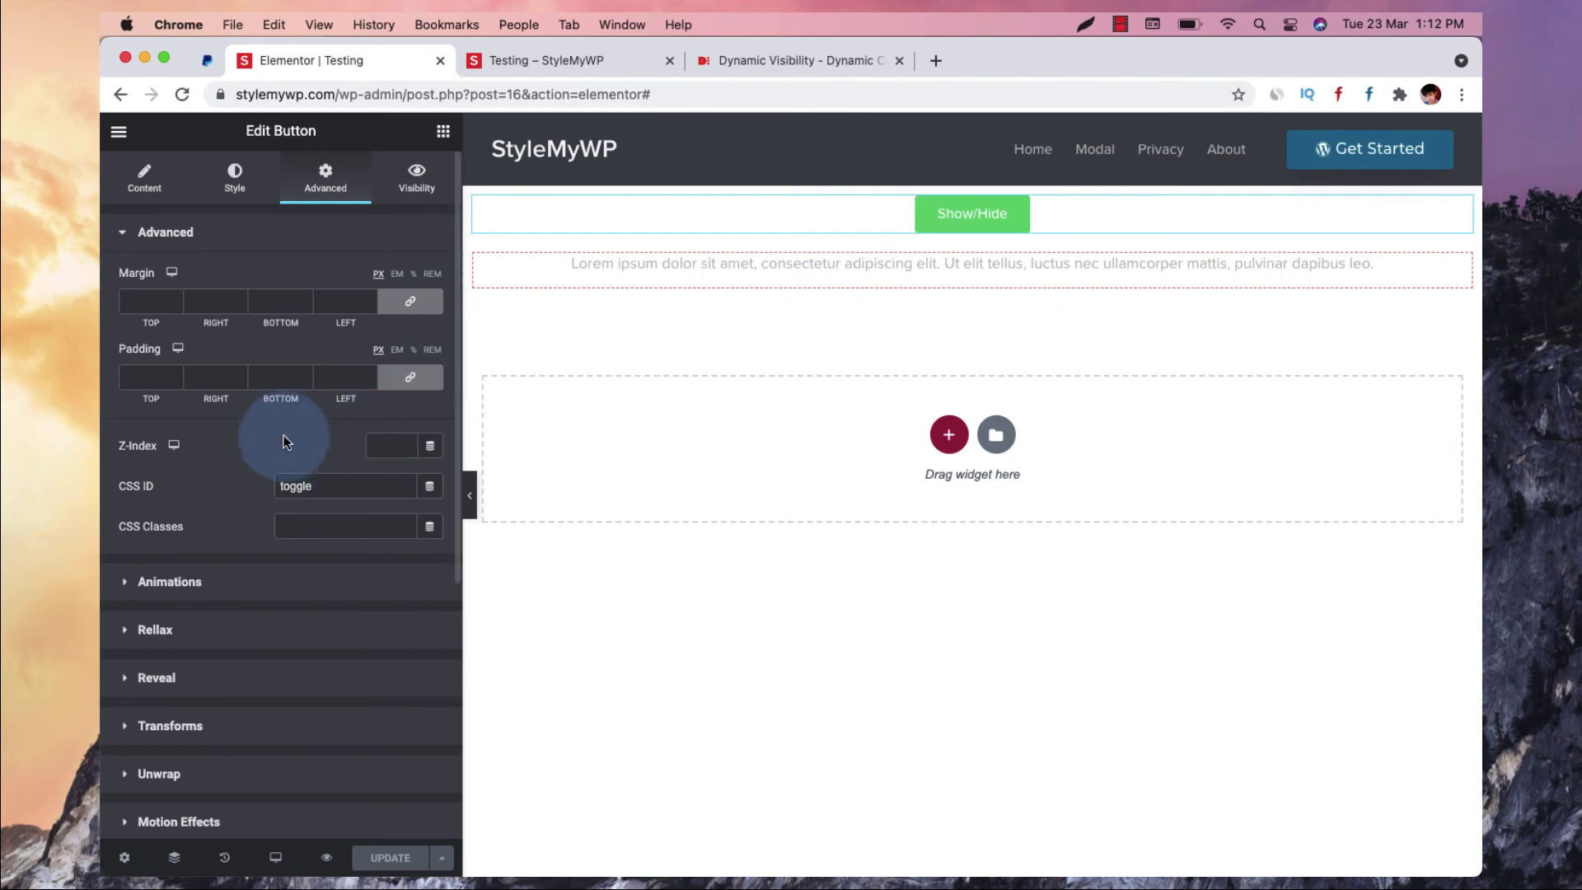
click(331, 488)
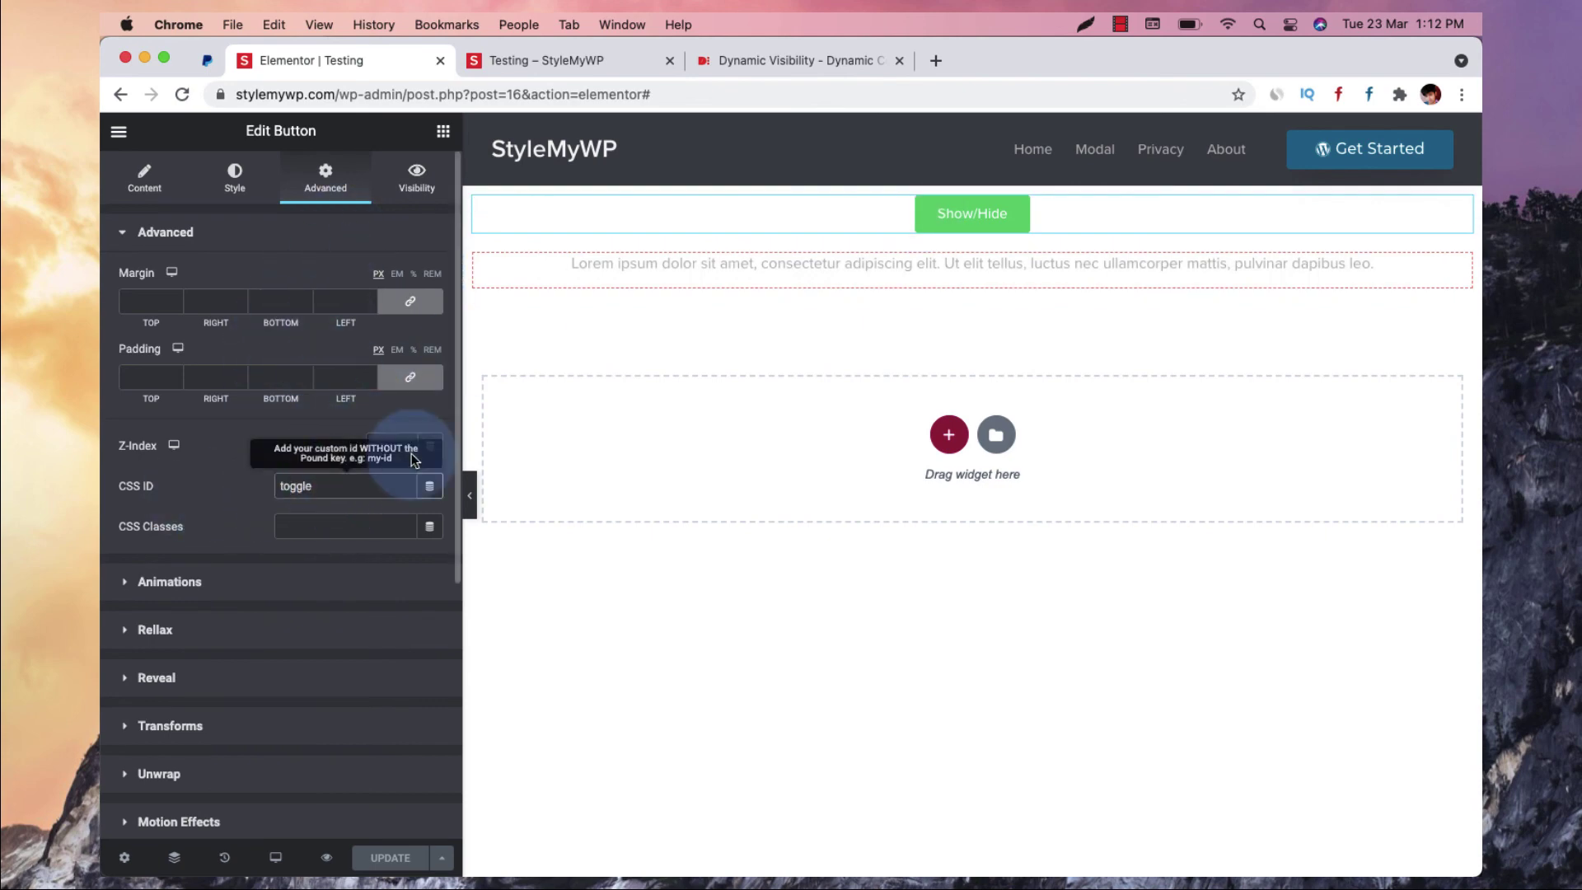
click(715, 278)
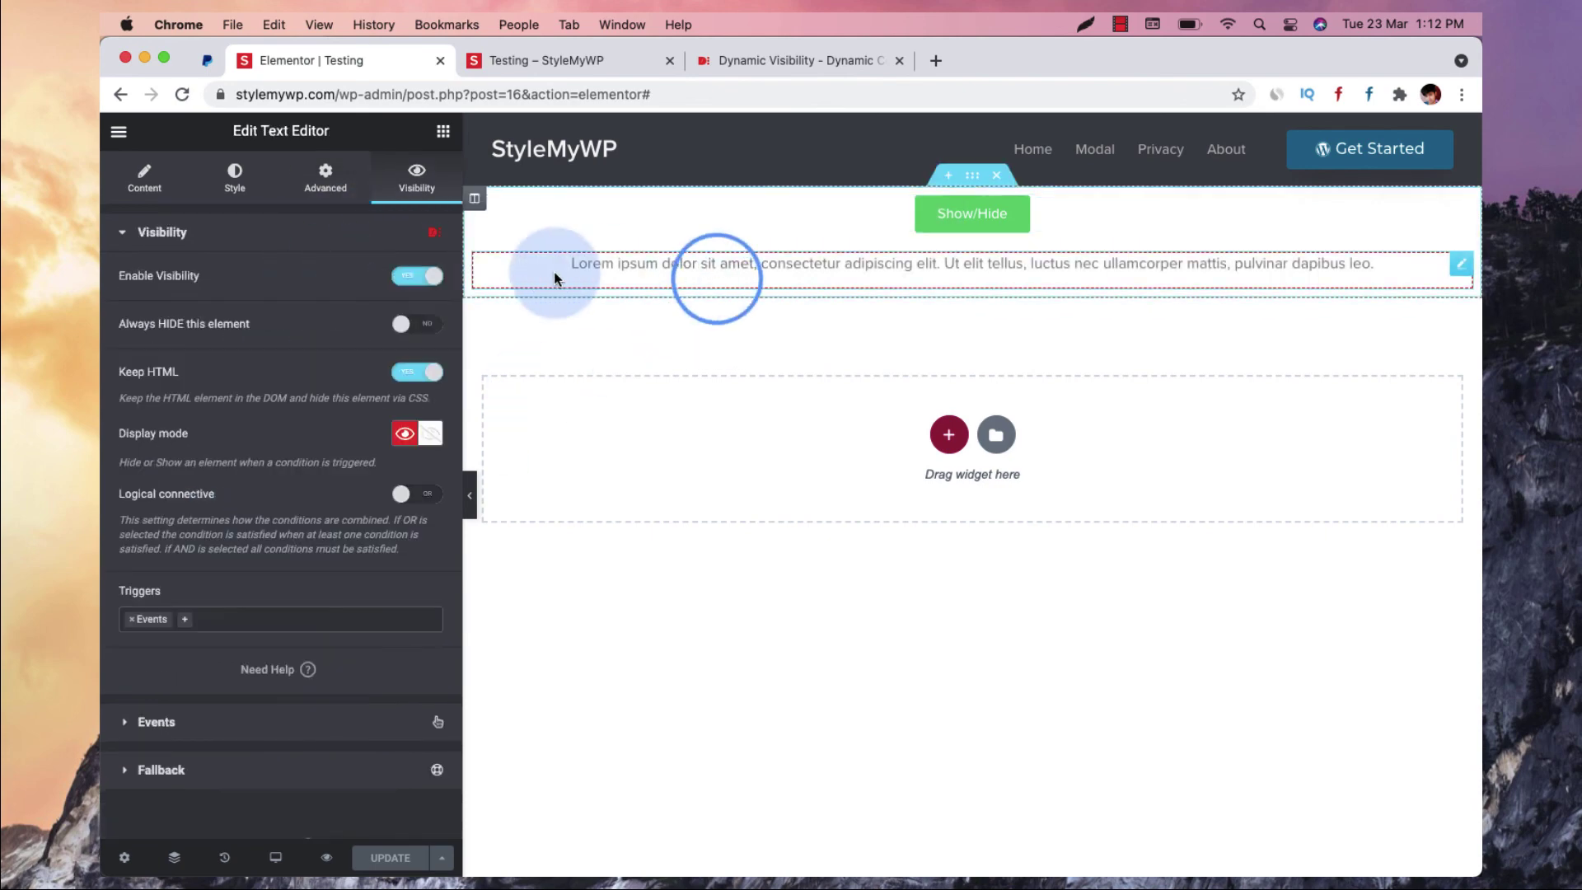
click(212, 725)
drag(336, 368, 288, 369)
click(286, 370)
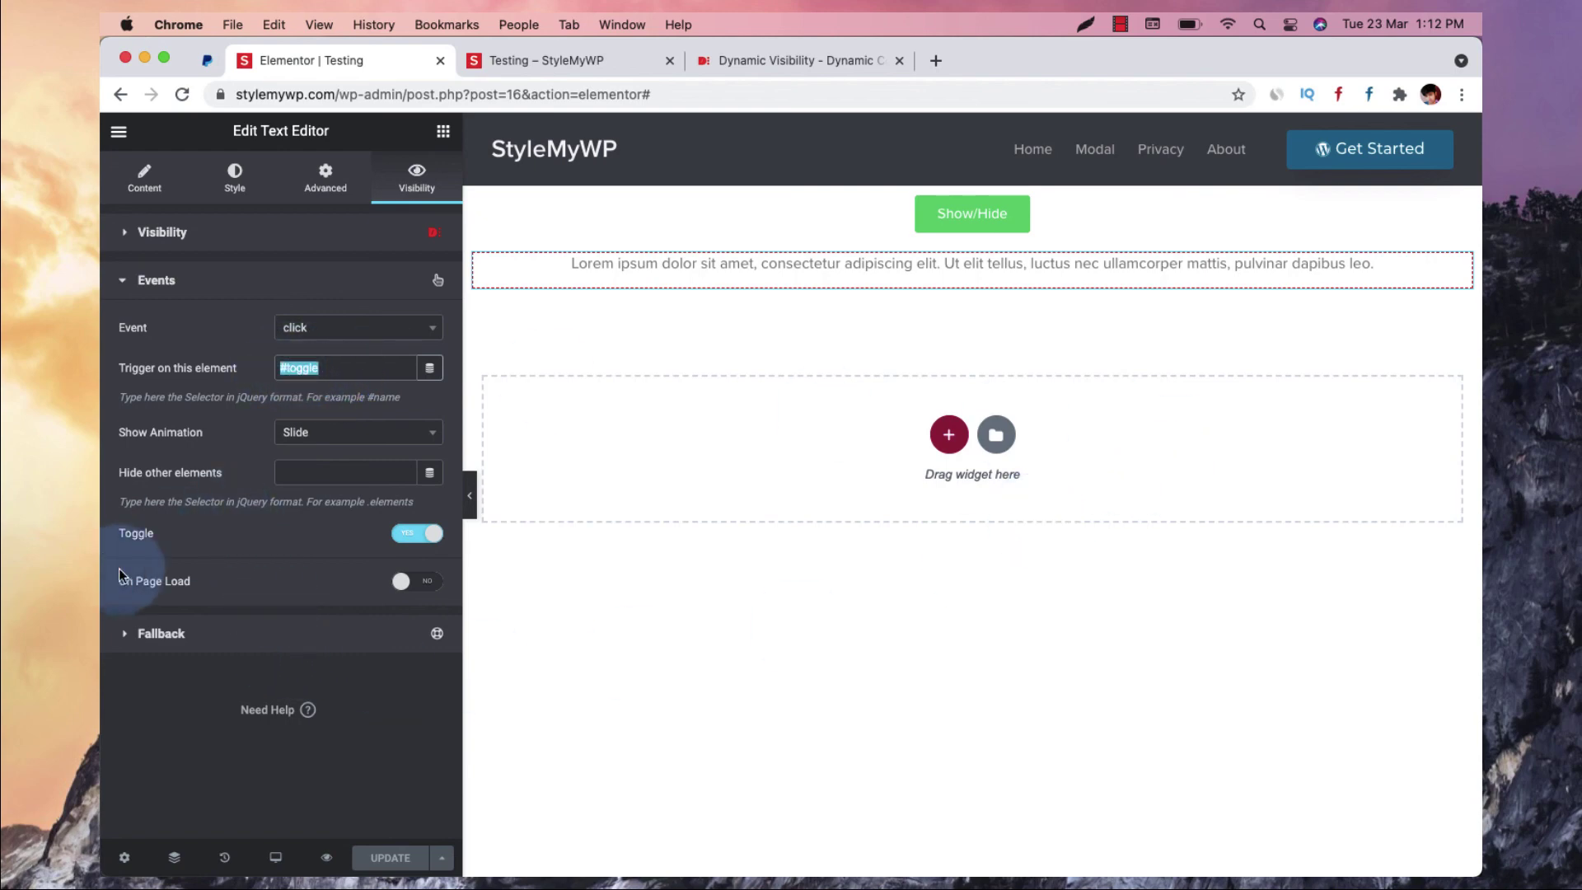
click(218, 231)
click(132, 192)
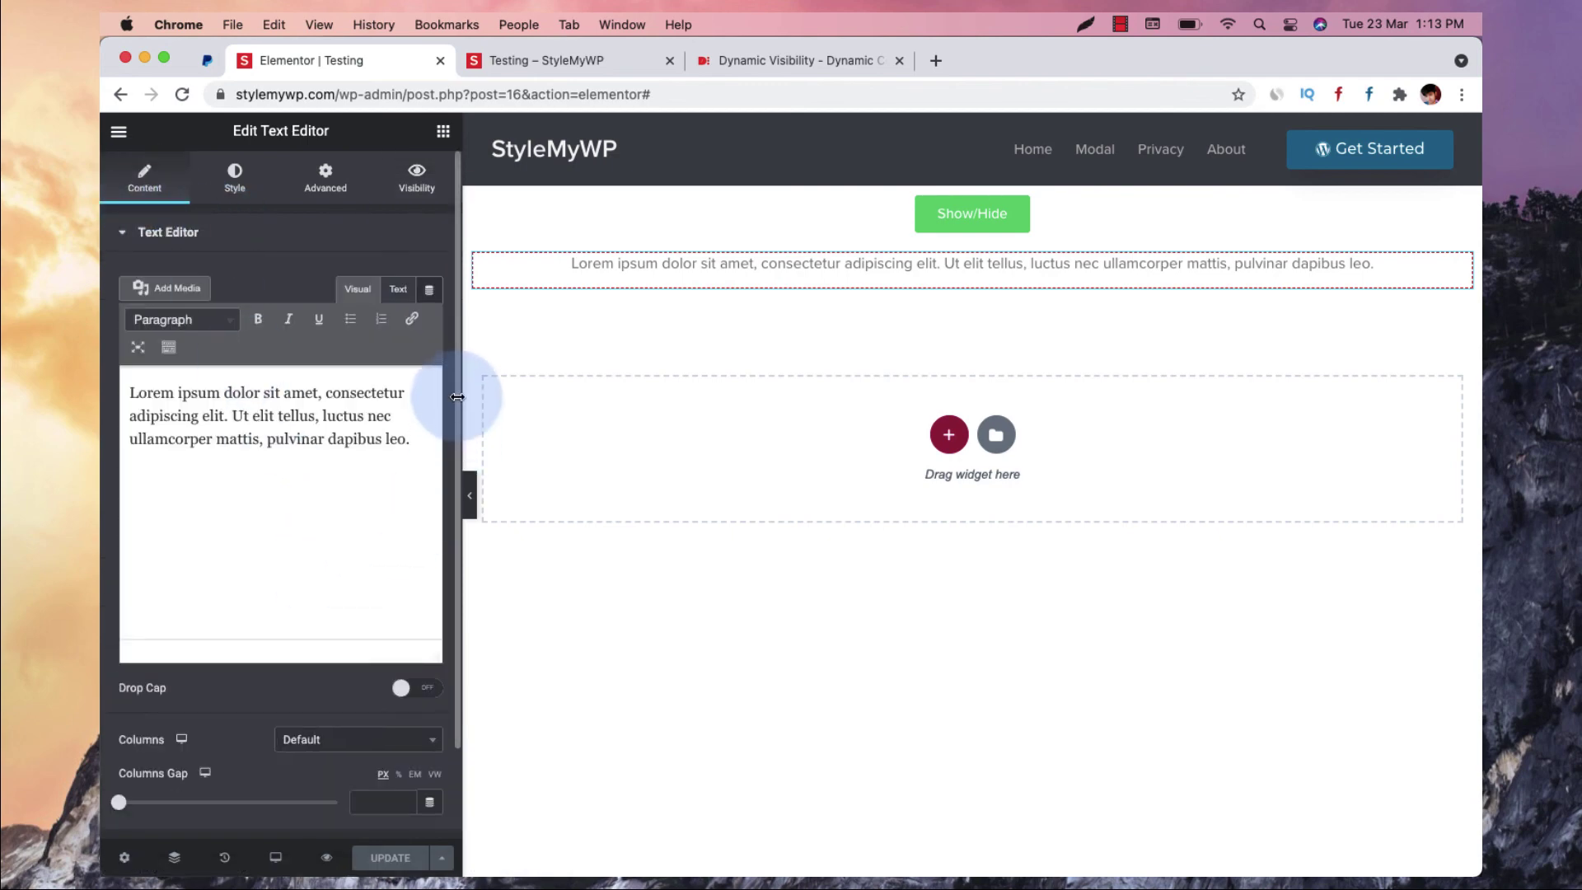